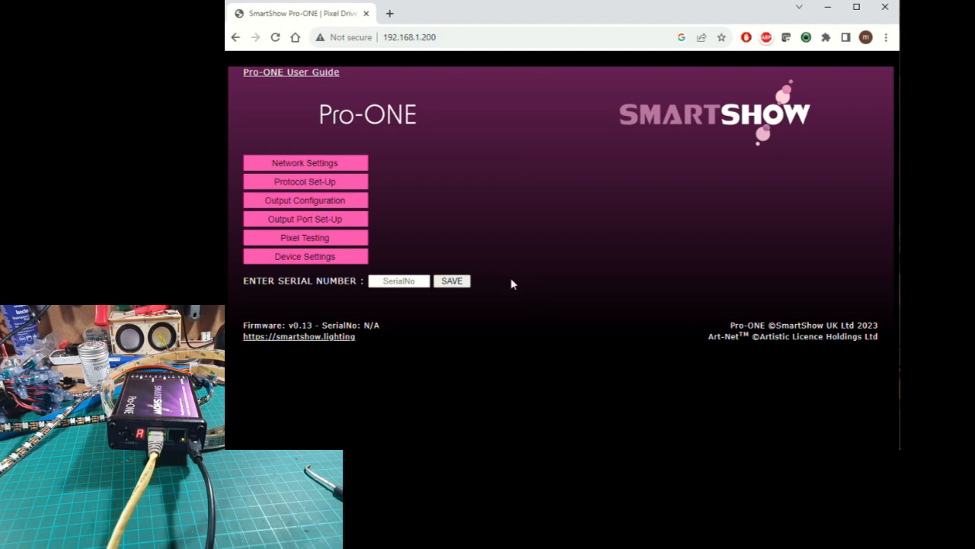
- Check the firmware version on the home page and open the network settings
left_click(312, 323)
left_click_drag(312, 324, 294, 324)
left_click(339, 164)
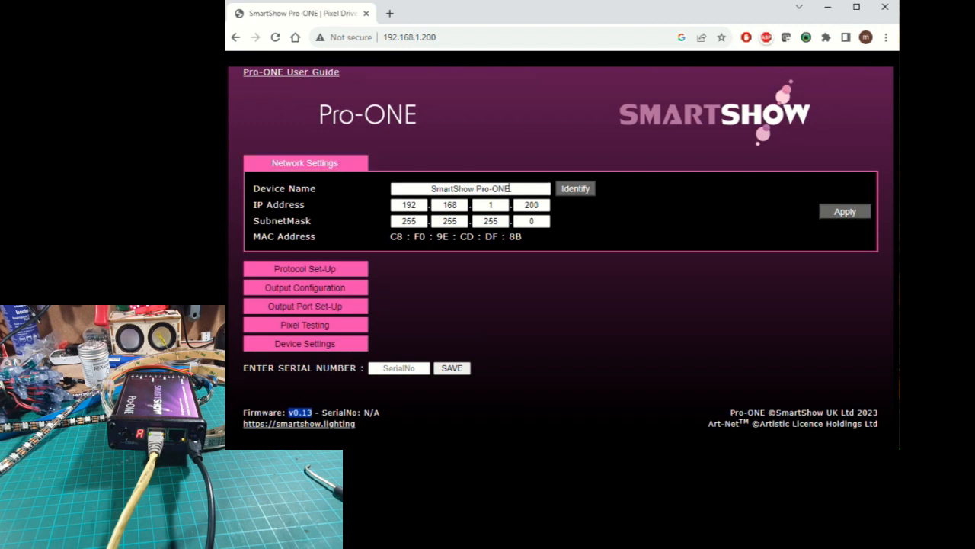
- Toggle the device's Identify function to locate the unit, and close the network settings
left_click(584, 189)
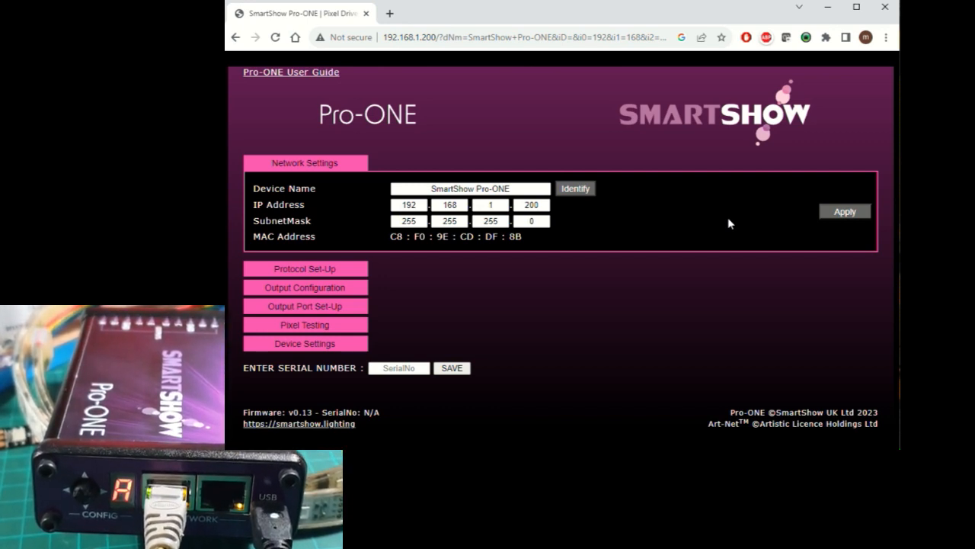
left_click(586, 188)
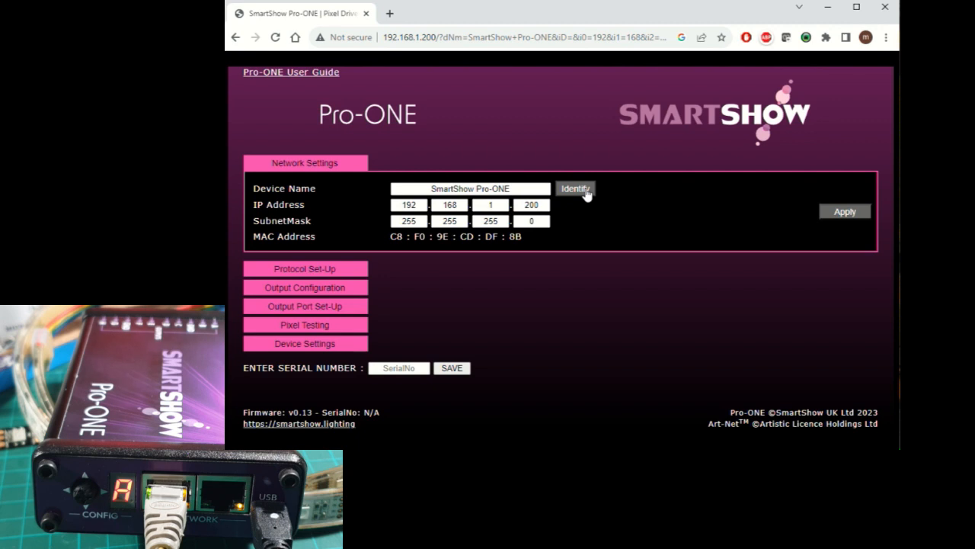
left_click(583, 189)
left_click(330, 164)
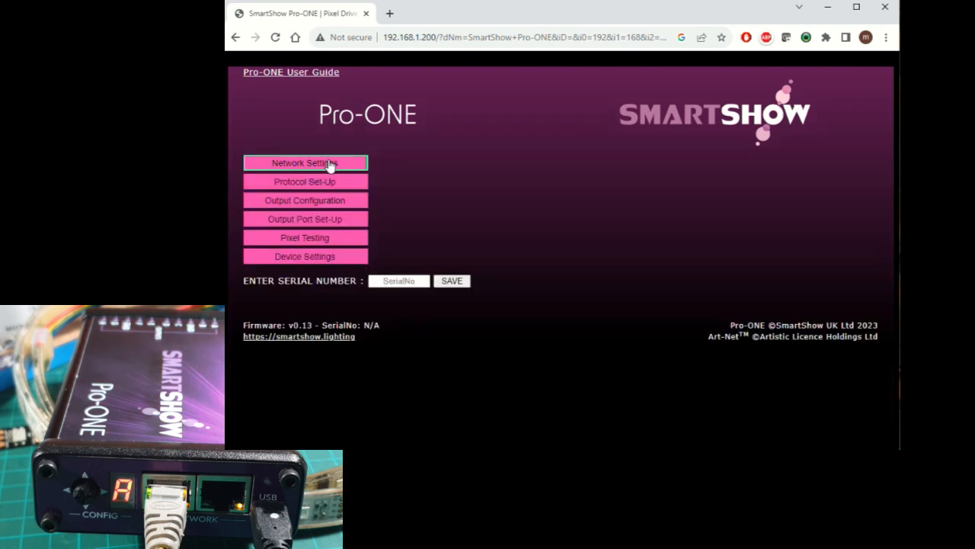
- Review the protocol set-up and the output configuration, including the available default pixel types
left_click(330, 183)
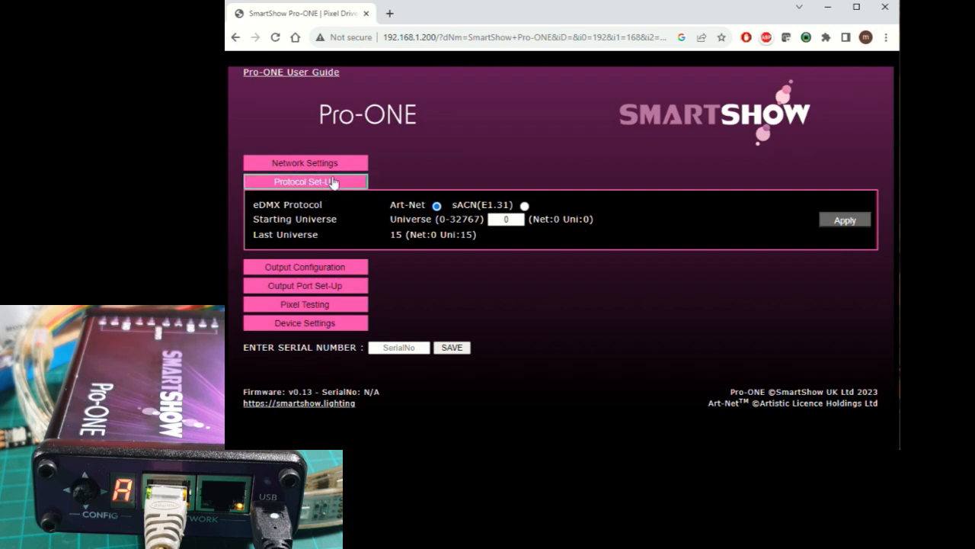
left_click(332, 183)
left_click(326, 202)
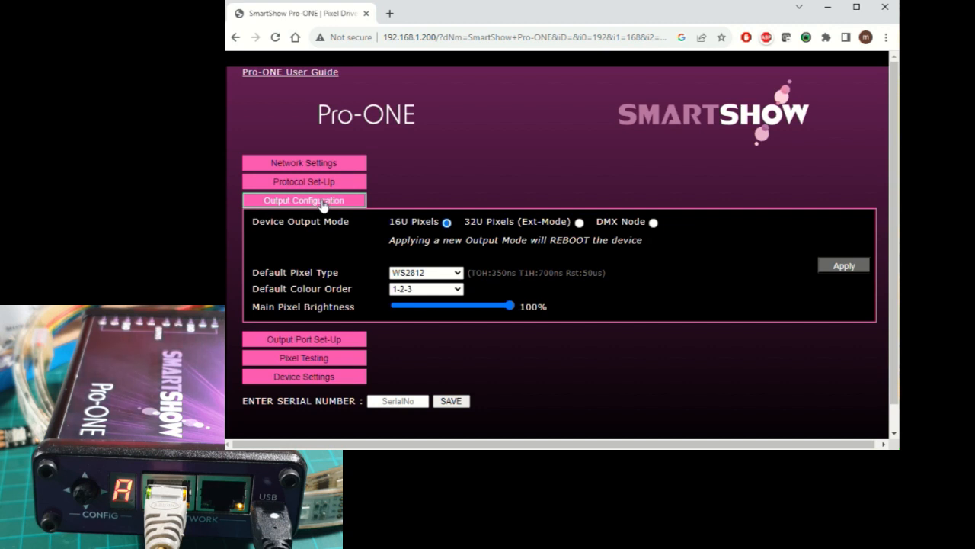
left_click(453, 276)
left_click(451, 273)
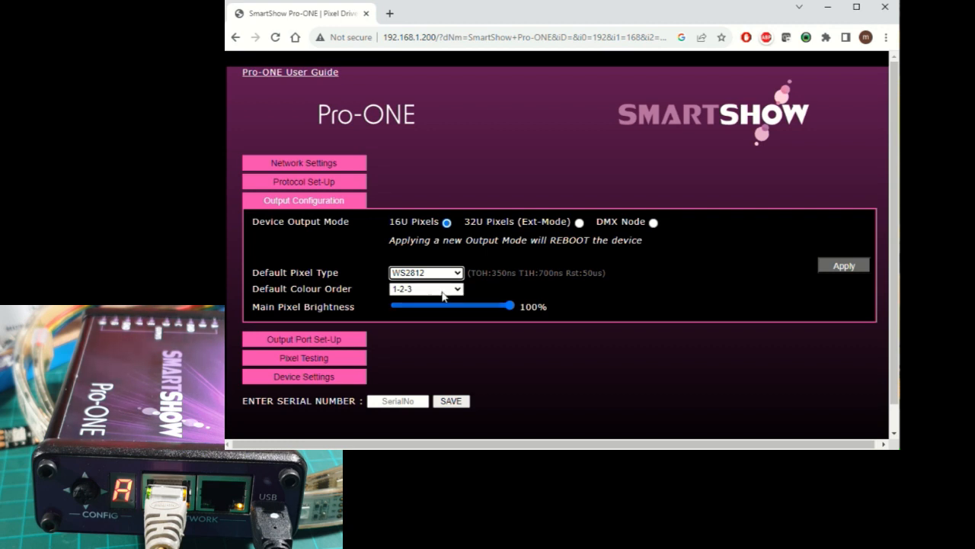
left_click(330, 201)
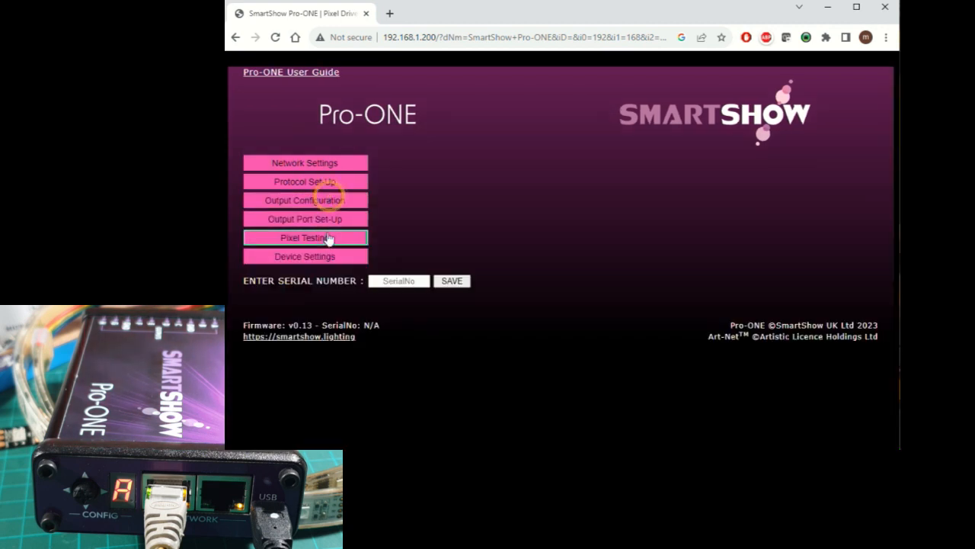
- Open the output port set-up and examine the start universes of ports A to F in cascade mode
left_click(332, 220)
scroll(648, 237, "down", 2)
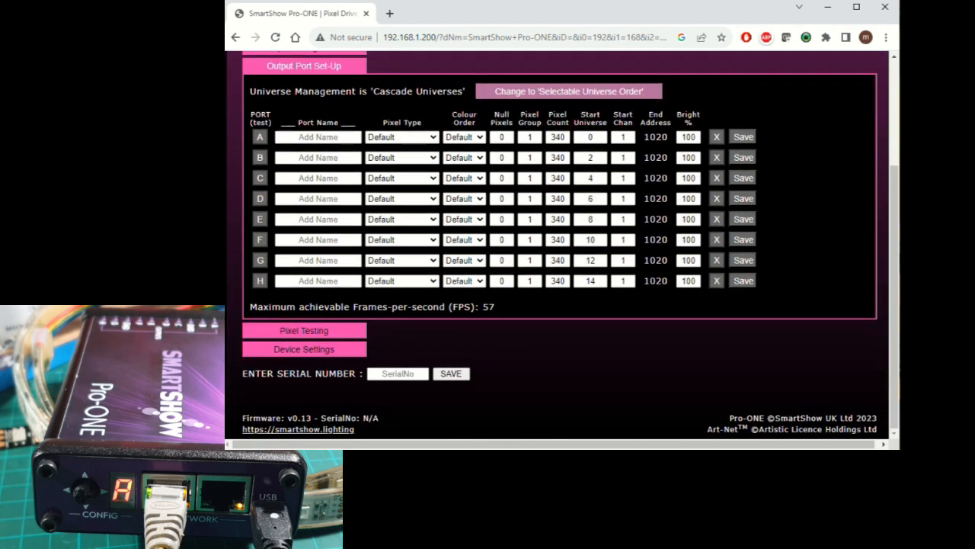
left_click(590, 137)
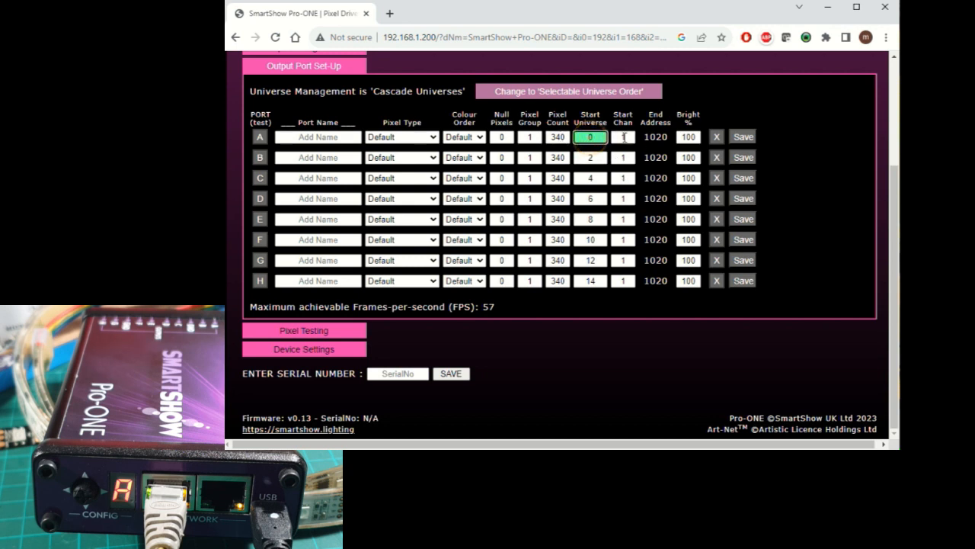
left_click(622, 137)
left_click(590, 157)
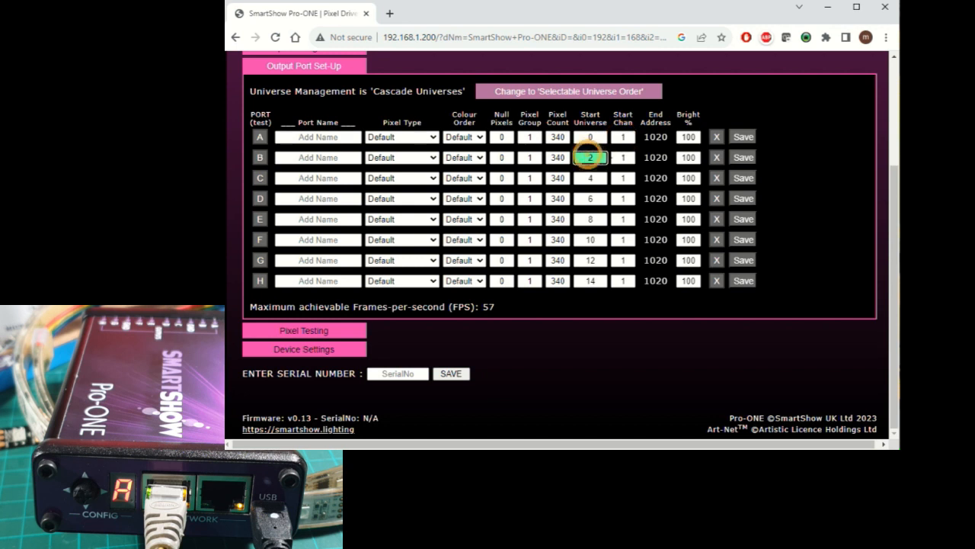
left_click(592, 176)
left_click(590, 198)
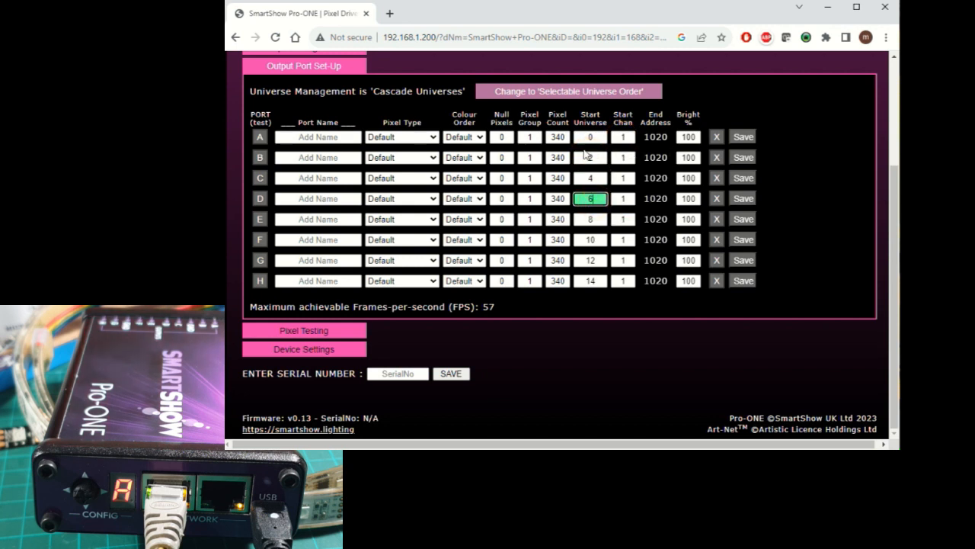
left_click(594, 138)
left_click(593, 158)
left_click(593, 179)
left_click(595, 198)
left_click(592, 219)
left_click(593, 239)
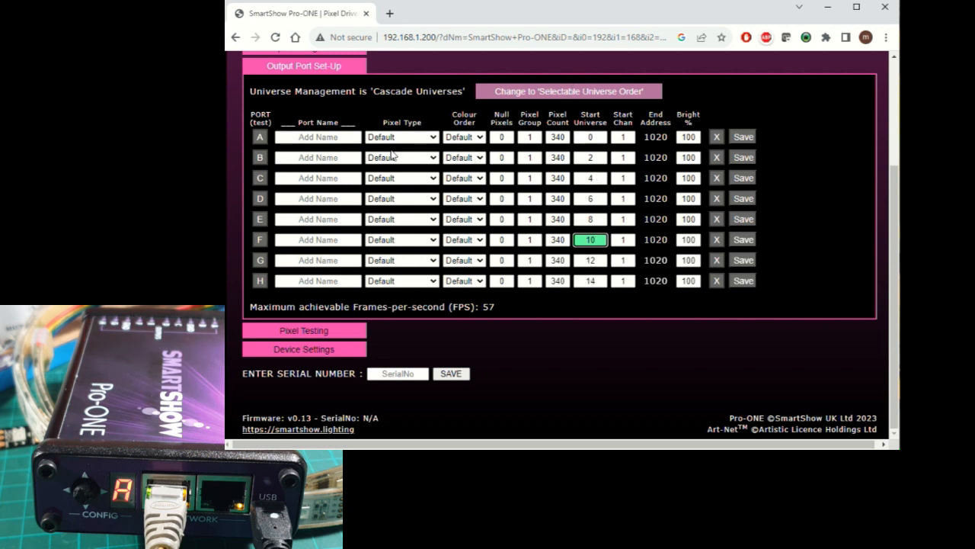
- Look over the port name fields of ports A to E
left_click(335, 137)
left_click(332, 158)
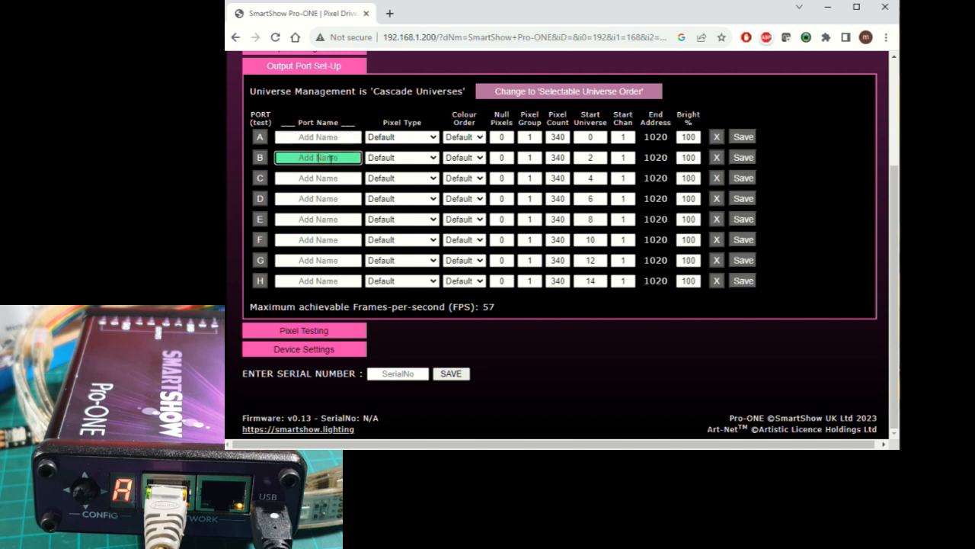
left_click(325, 177)
left_click(323, 198)
left_click(326, 218)
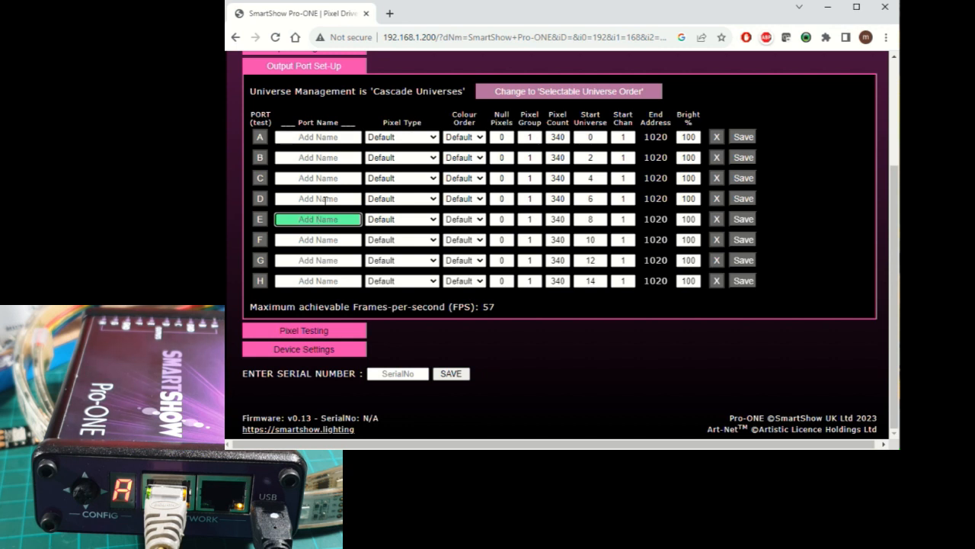
- Switch universe management to Selectable Universe Order and reopen the output port set-up
left_click(594, 91)
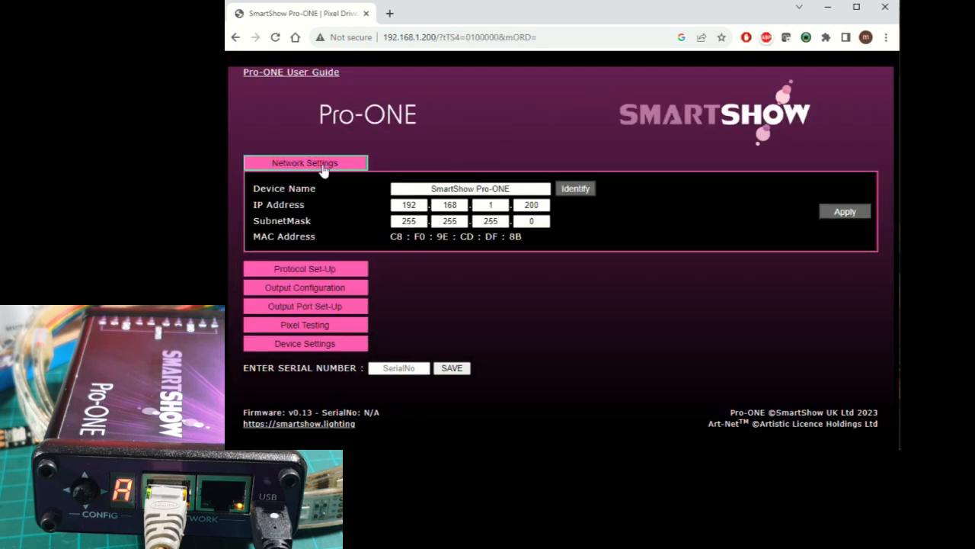
left_click(323, 165)
left_click(330, 219)
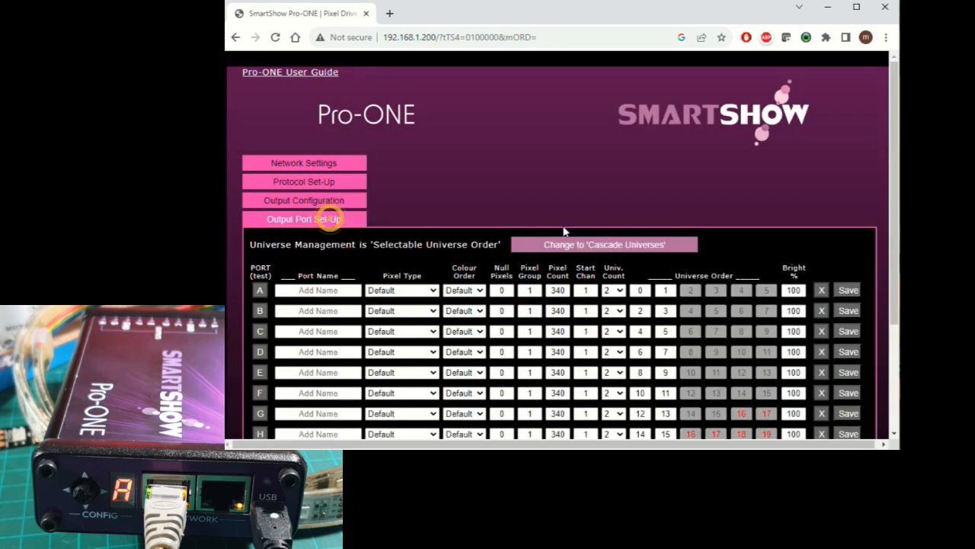
scroll(563, 230, "down", 2)
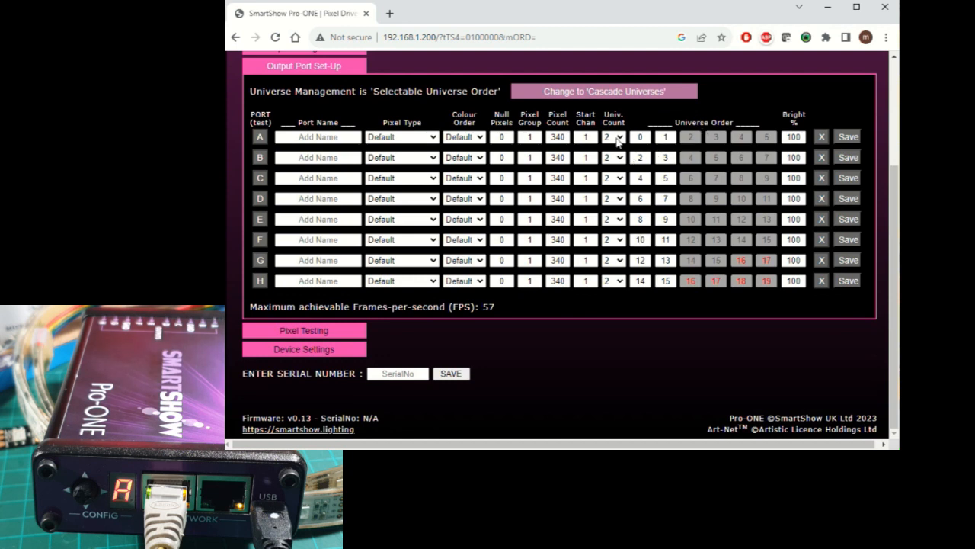
- Set port A's universe count to 6 and go through its six universe order entries
left_click(620, 139)
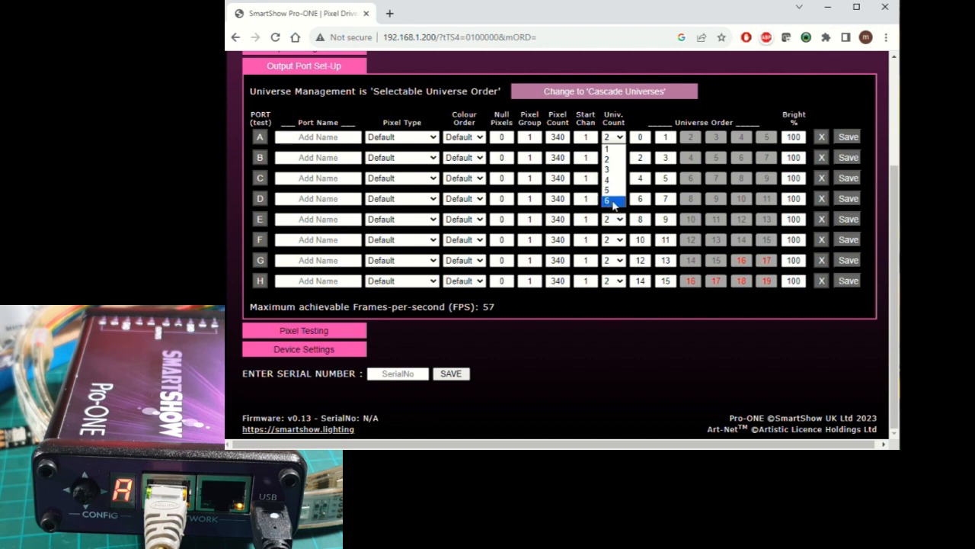
left_click(608, 200)
left_click(642, 137)
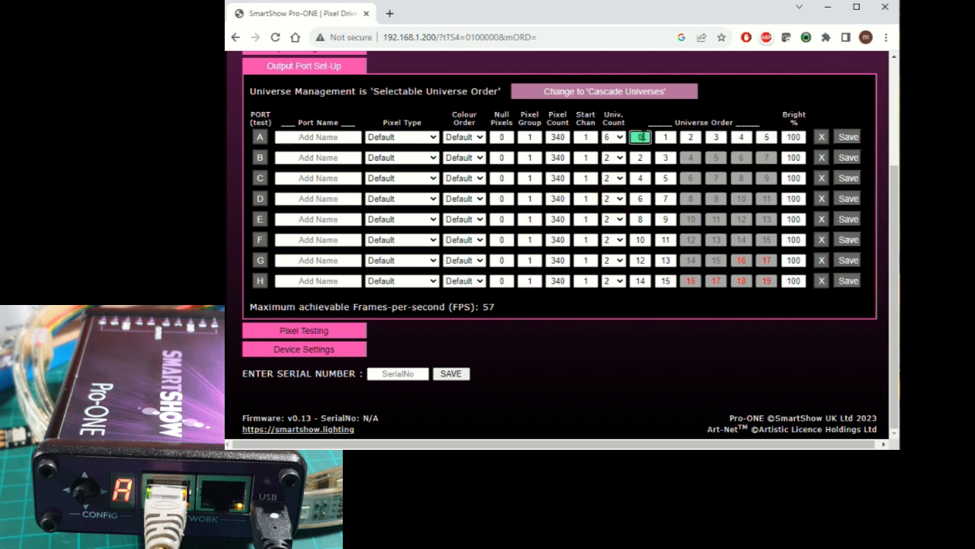
left_click(666, 137)
left_click(688, 137)
left_click(715, 137)
left_click(738, 137)
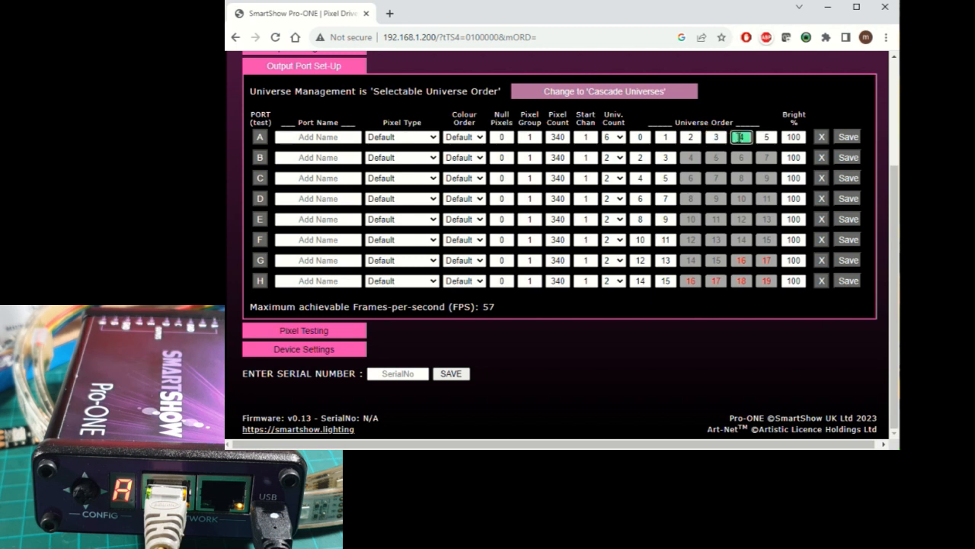
left_click(767, 137)
left_click(640, 138)
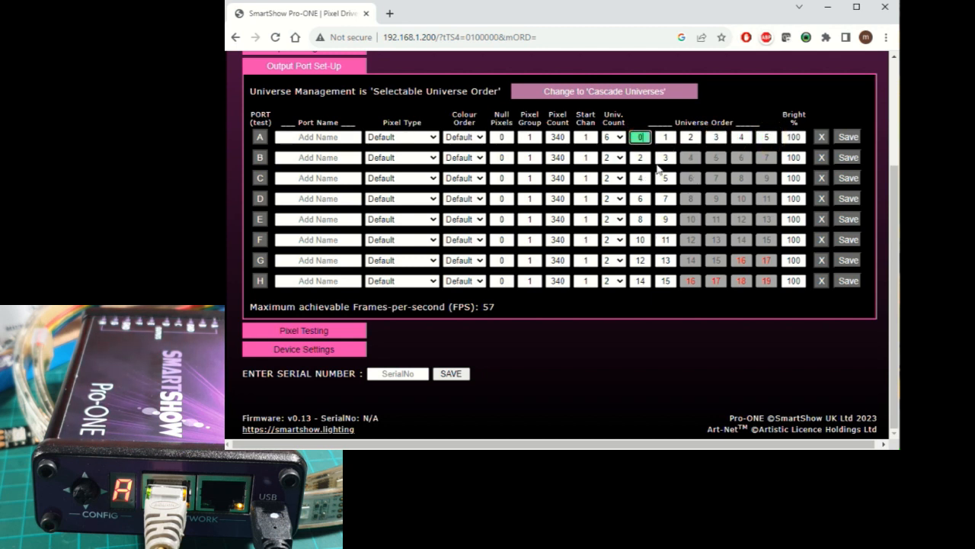
- Set port B's universe count to 6 and its universe order to 0, 1, 2, 3, 4, 5
left_click(619, 158)
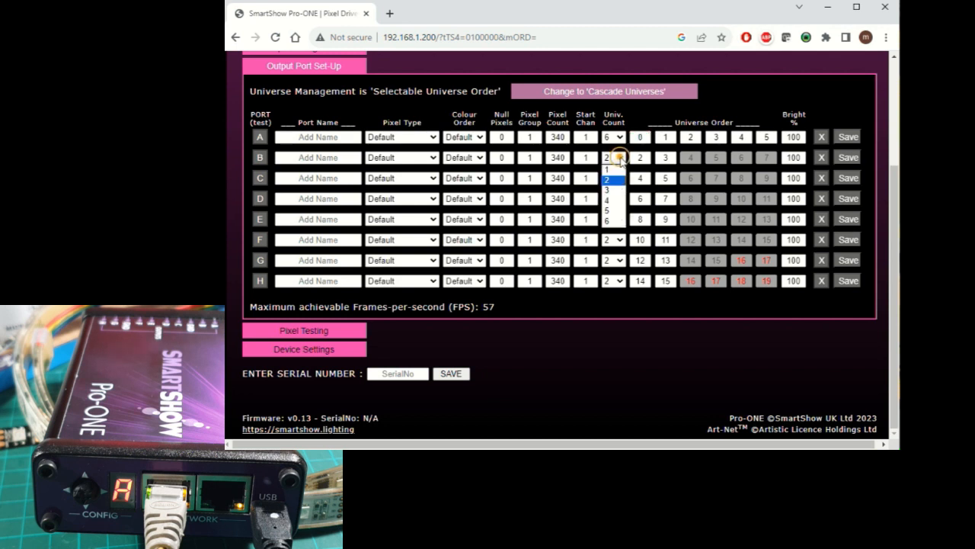
left_click(614, 220)
left_click(643, 158)
type("0")
left_click(666, 158)
type("1")
left_click(689, 158)
type("2")
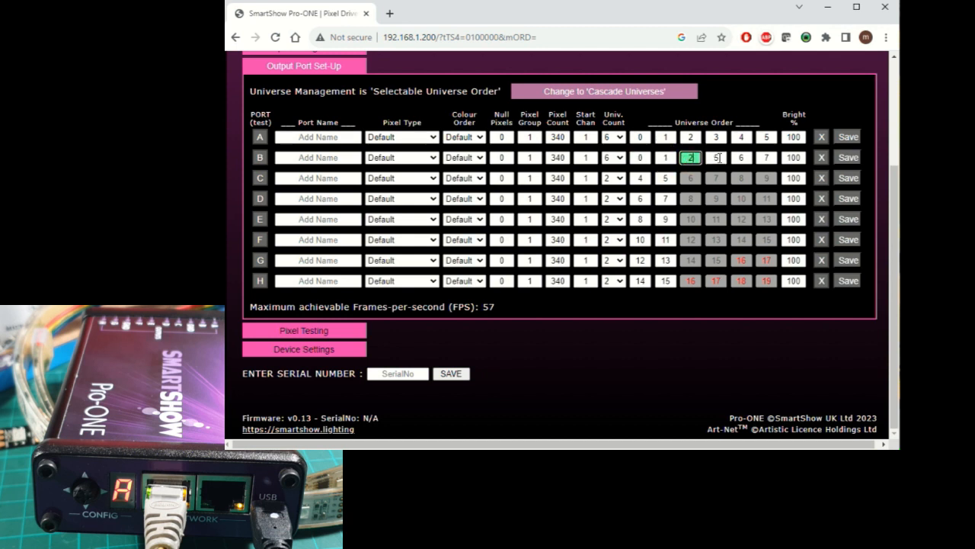
left_click(720, 158)
type("3")
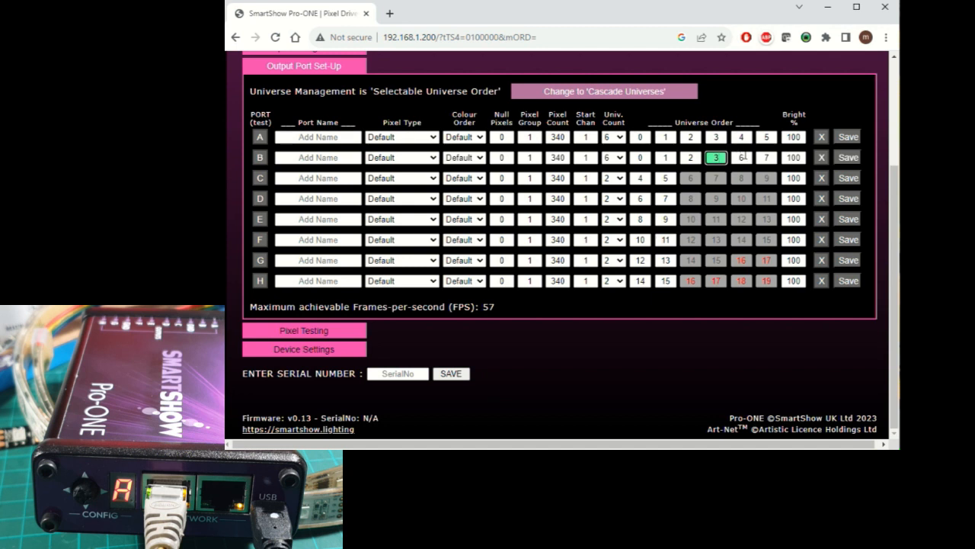
left_click(740, 157)
type("4")
key("Tab")
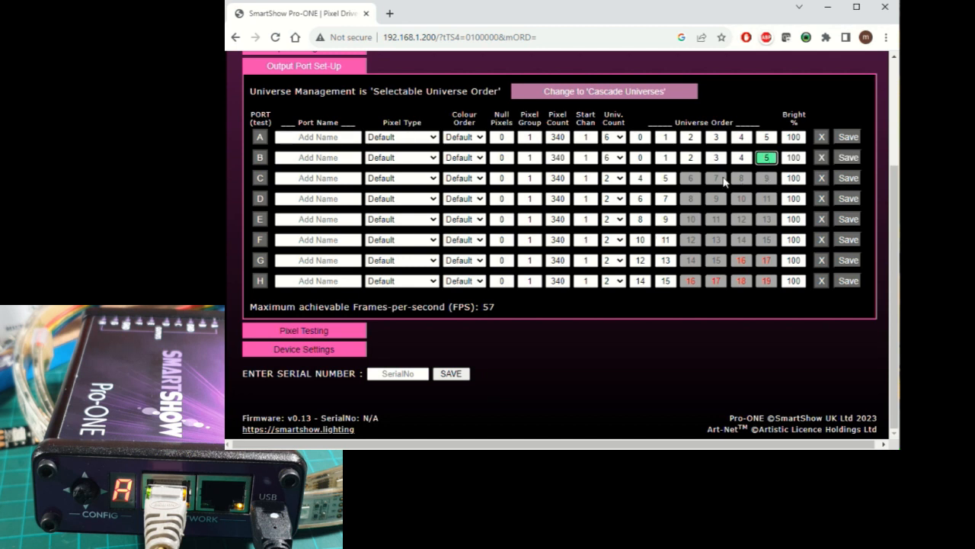
left_click(687, 183)
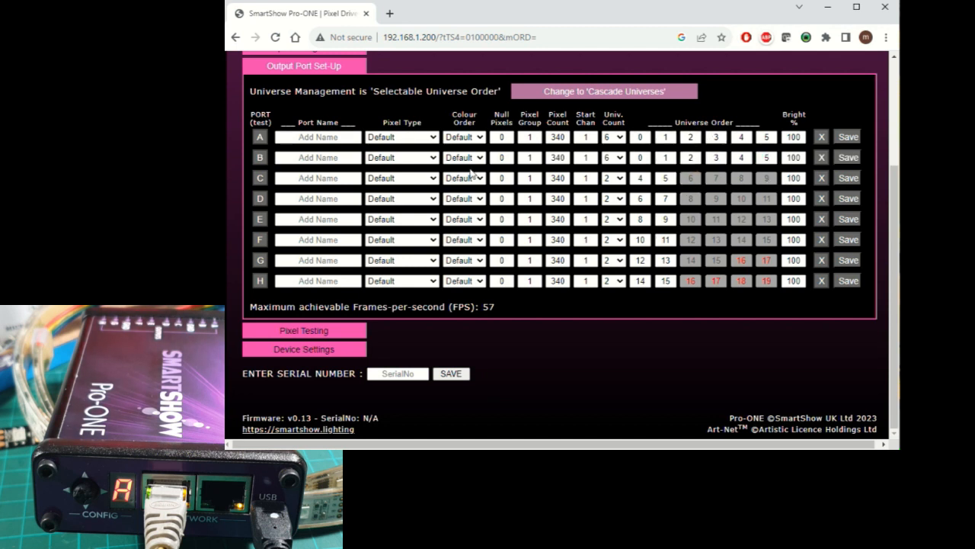
- Name port A "Cloud Left"
left_click(343, 138)
type("Cloud")
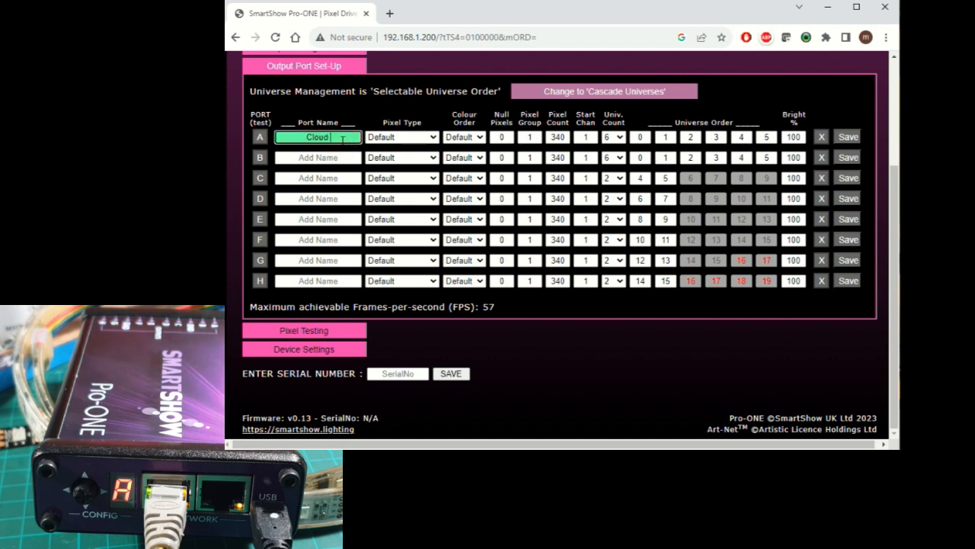
type(" Left")
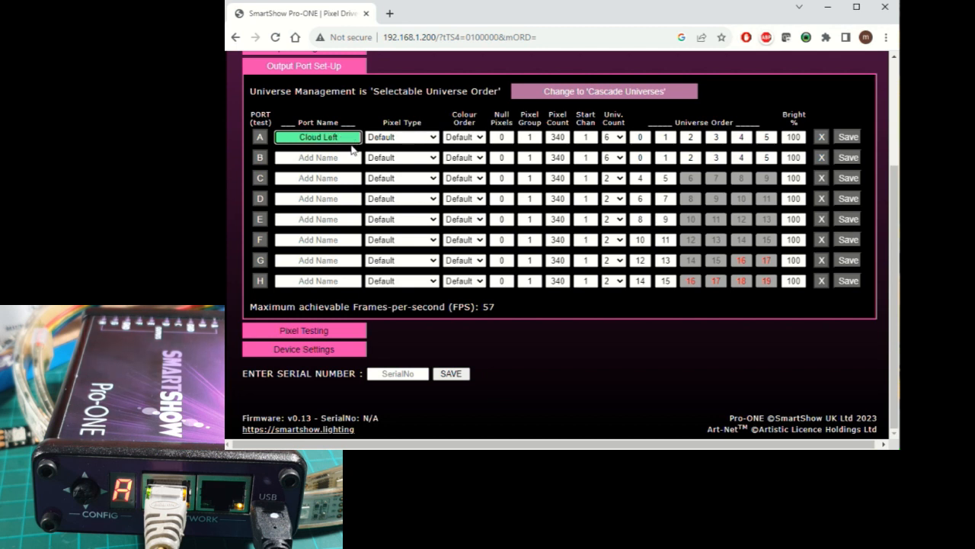
- Name port B "CloudRight"
left_click(347, 157)
type("Cloud Right")
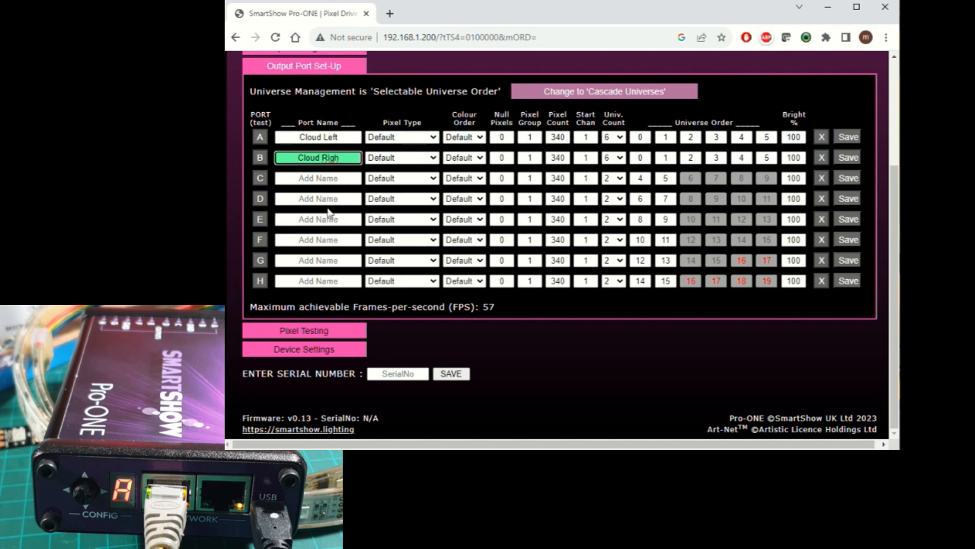
left_click(348, 158)
key("Left")
key("Left")
key("Left")
key("Left")
key("Left")
key("Left")
key("Left")
key("Left")
key("Left")
key("Left")
key("BackSpace")
type("t")
- Set the pixel type to WS2812B for port A and WS2812 for port B
left_click(434, 138)
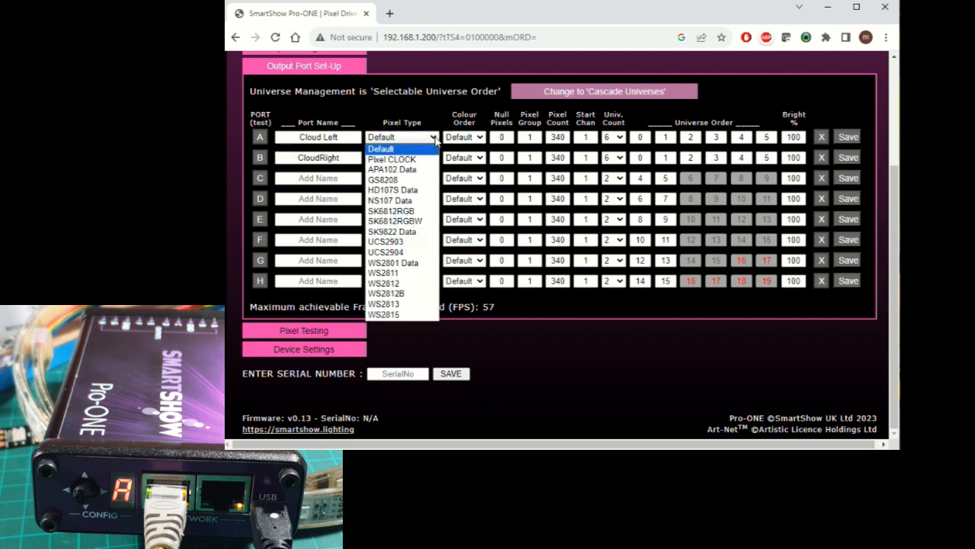
left_click(410, 282)
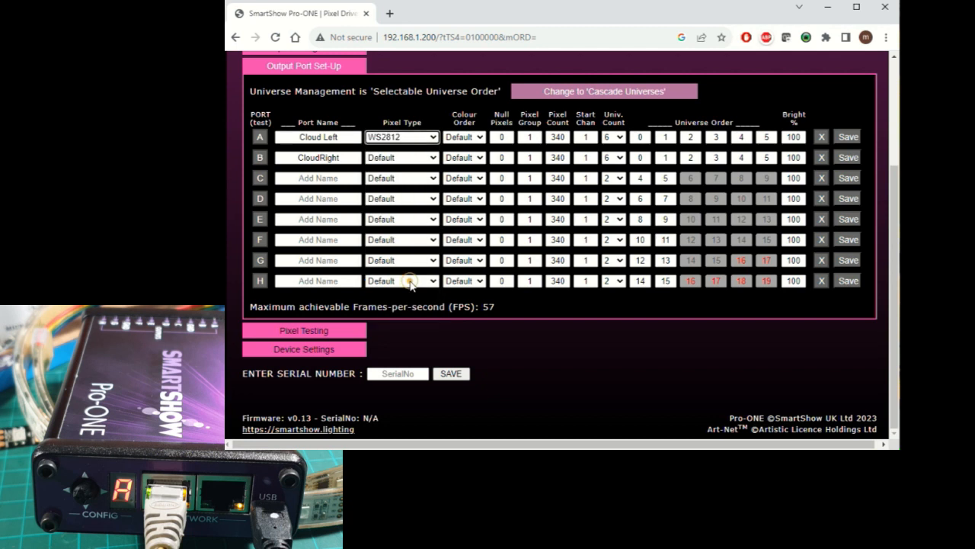
left_click(431, 158)
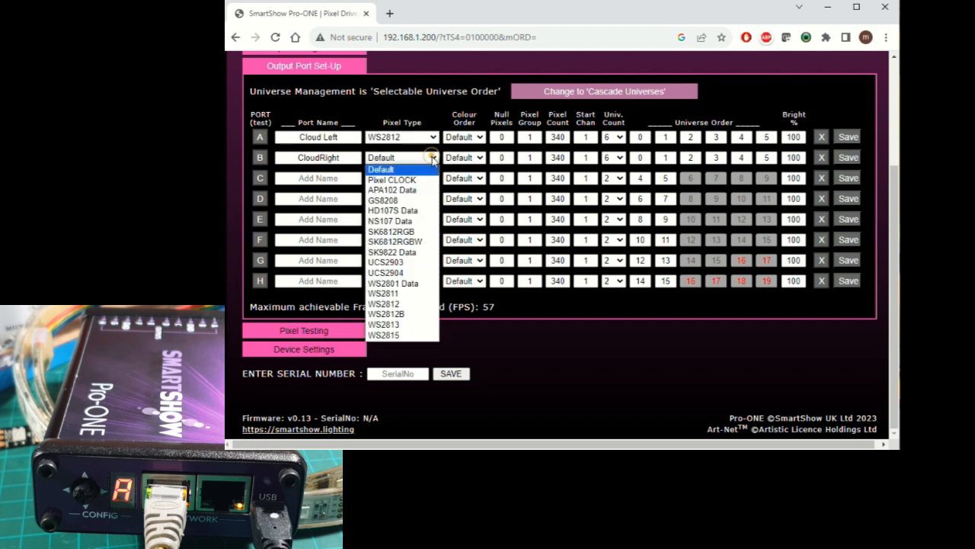
left_click(412, 305)
left_click(432, 137)
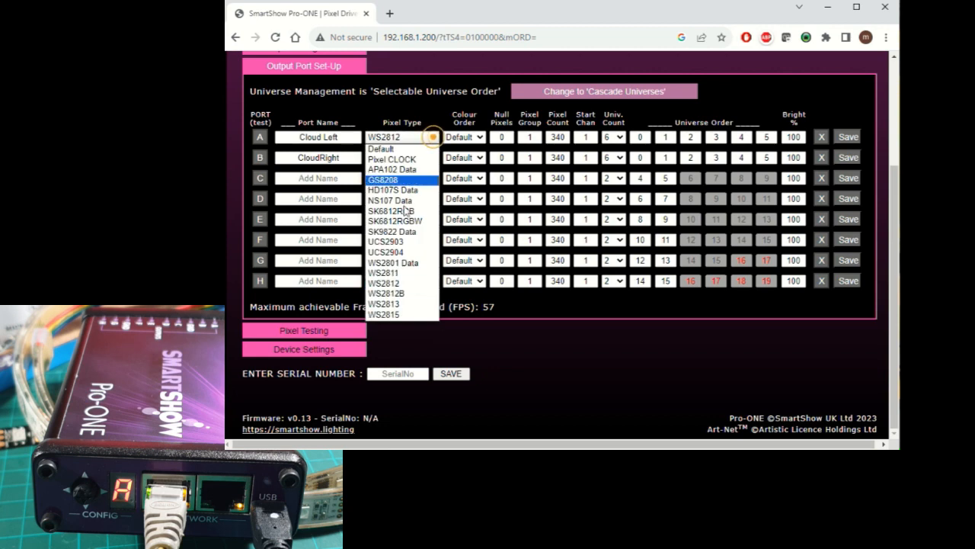
left_click(404, 295)
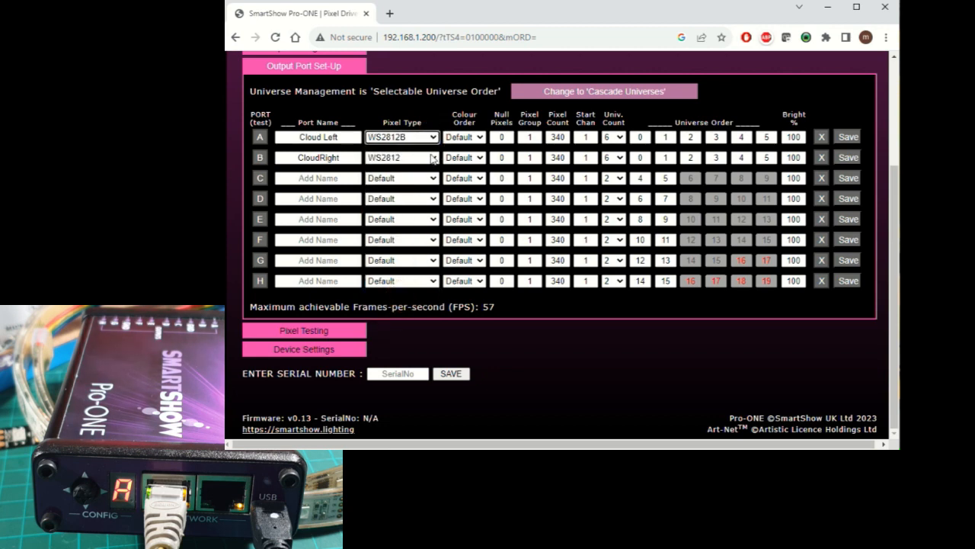
- Set port B's pixel type to WS2812B
left_click(432, 157)
left_click(404, 314)
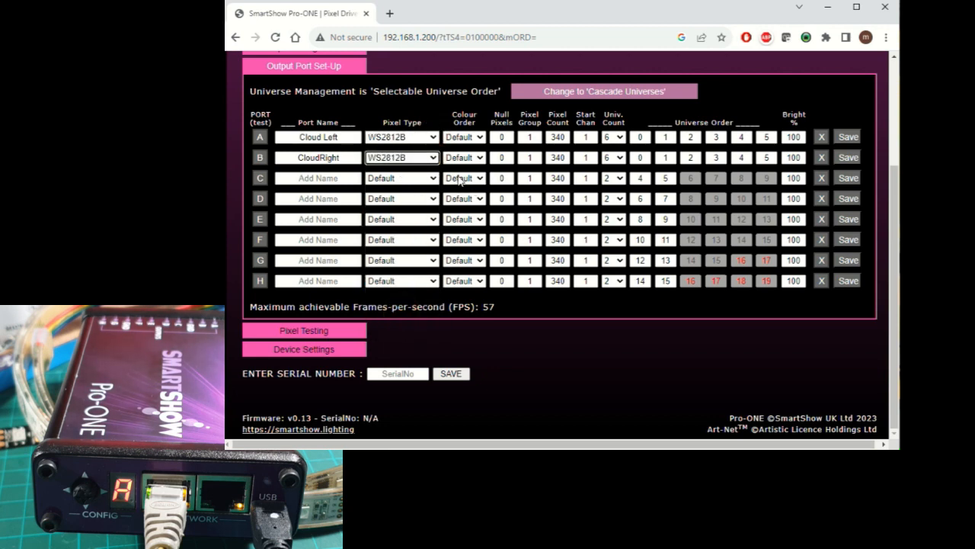
scroll(399, 311, "up", 2)
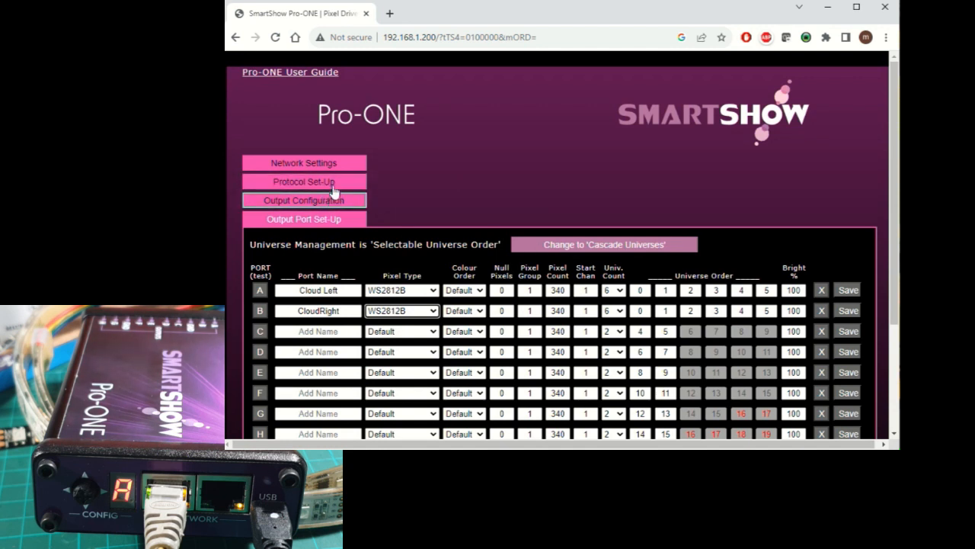
scroll(339, 198, "down", 2)
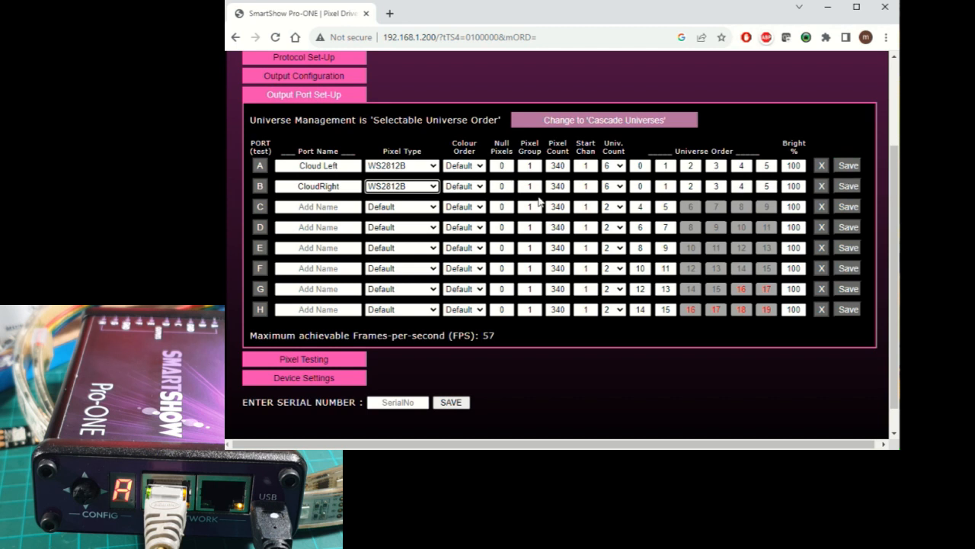
- Save the settings of port A, "Cloud Left"
left_click(304, 165)
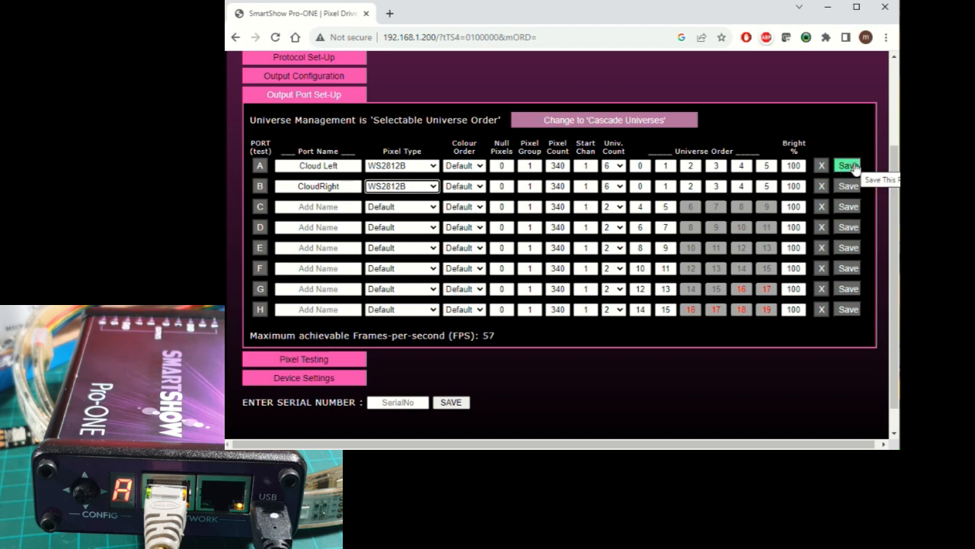
left_click(853, 167)
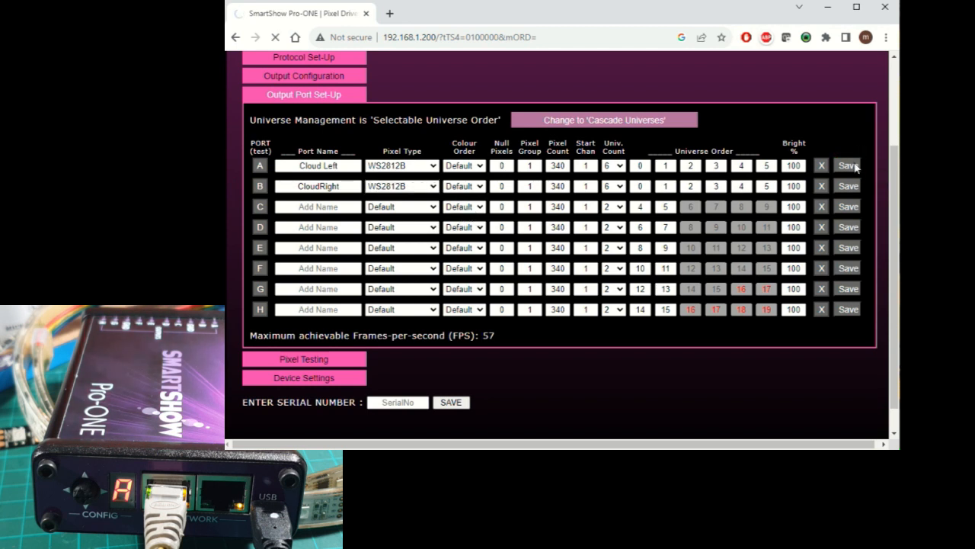
scroll(854, 164, "down", 3)
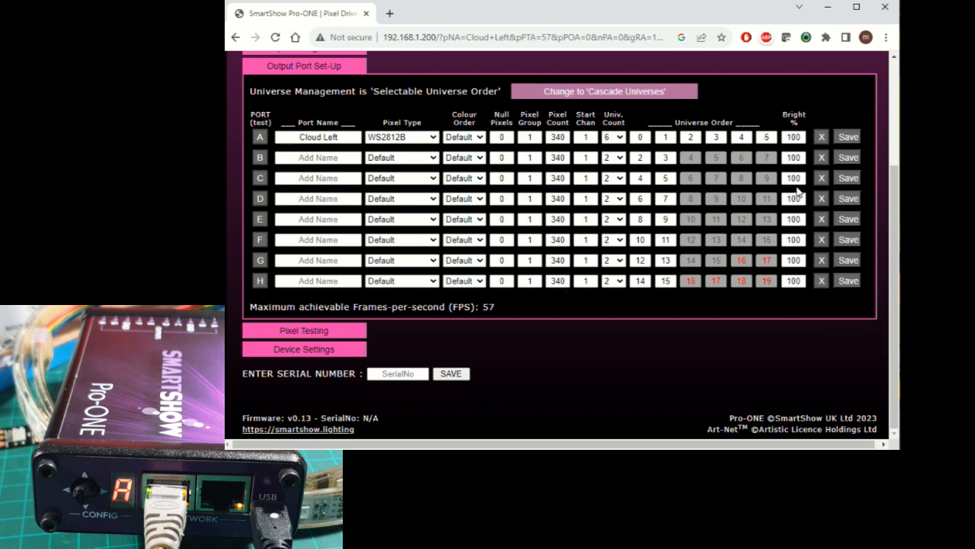
left_click(300, 135)
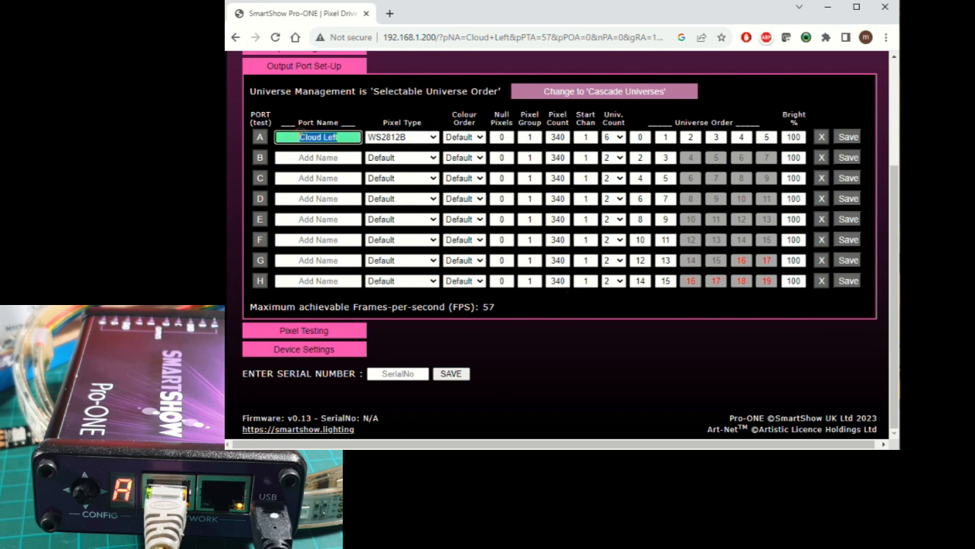
left_click(848, 137)
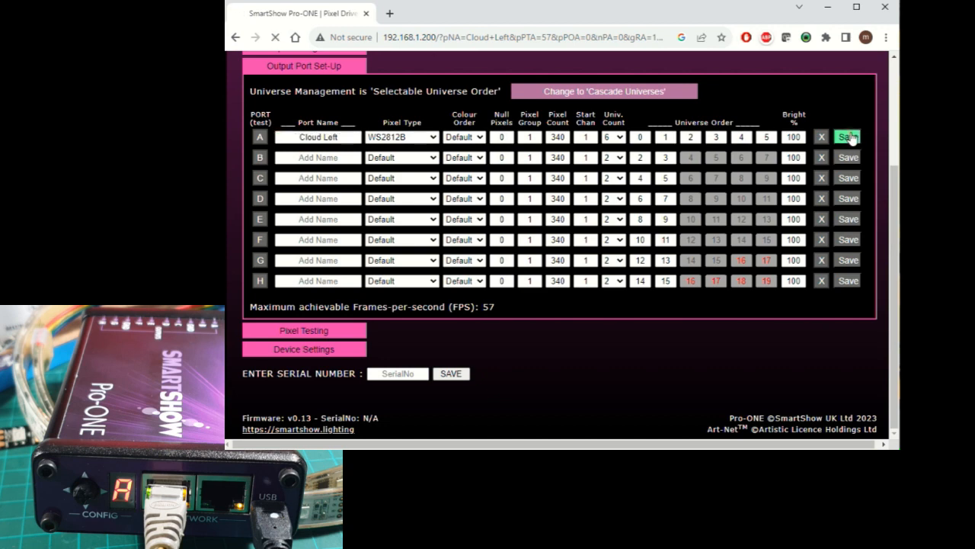
scroll(692, 212, "down", 2)
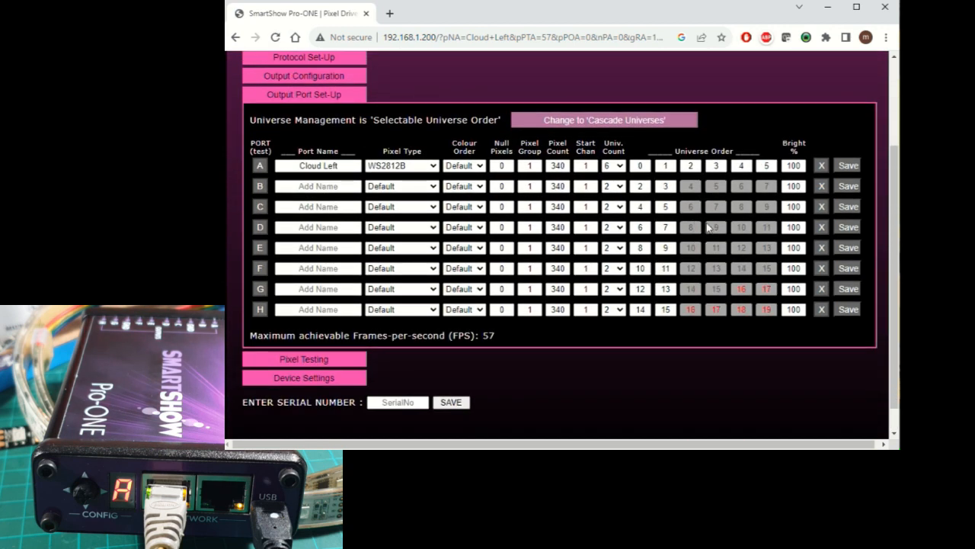
- Name port B "CloudRight" and set its pixel type to WS2812B
left_click(318, 186)
type("CloudRight")
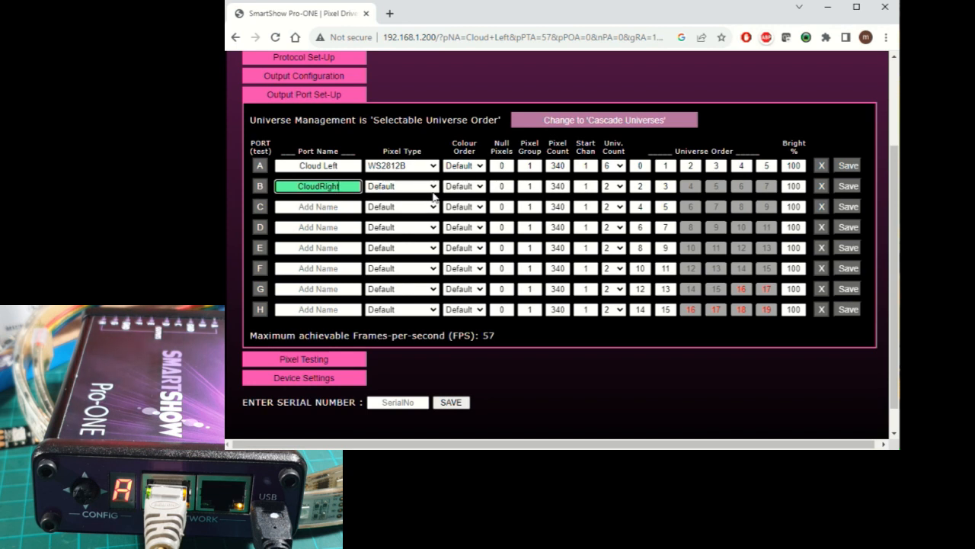
left_click(429, 188)
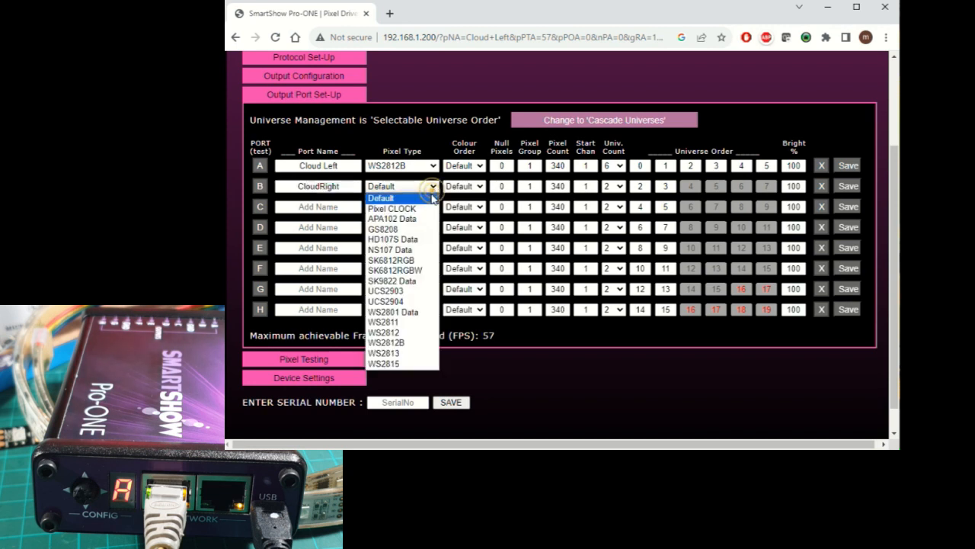
left_click(411, 344)
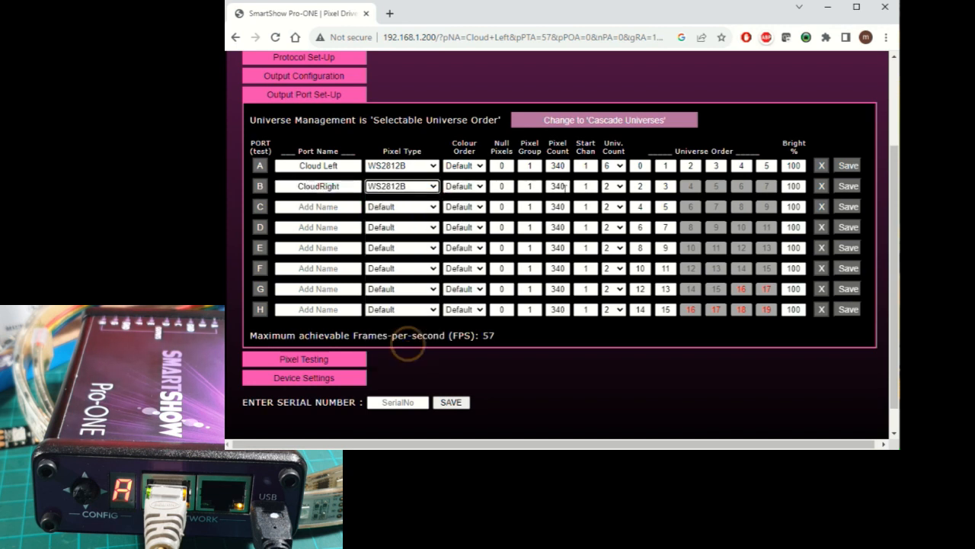
- Set port B's universe count to 6, enter 0, 1, 2, 3, 4 as its first five universes and save the port
left_click(619, 188)
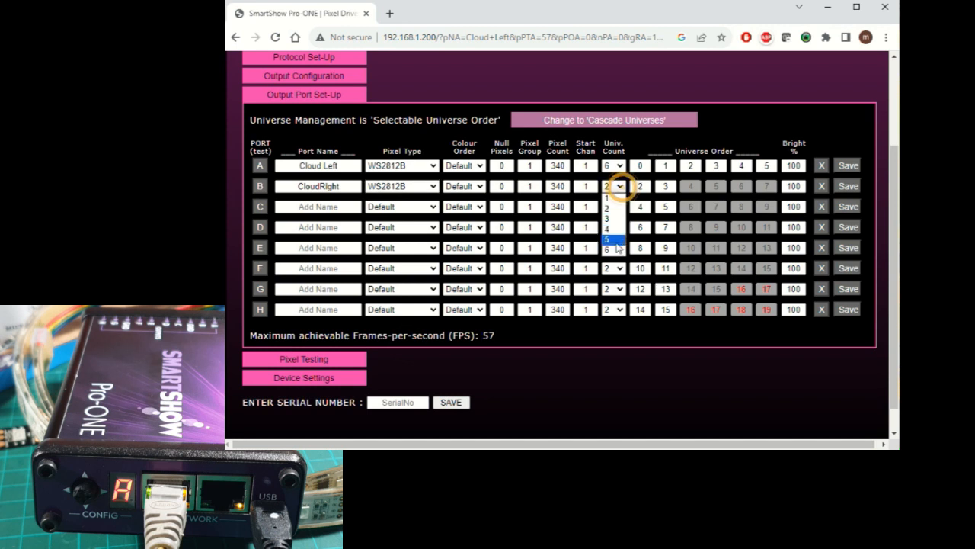
left_click(614, 245)
double_click(642, 185)
type("0")
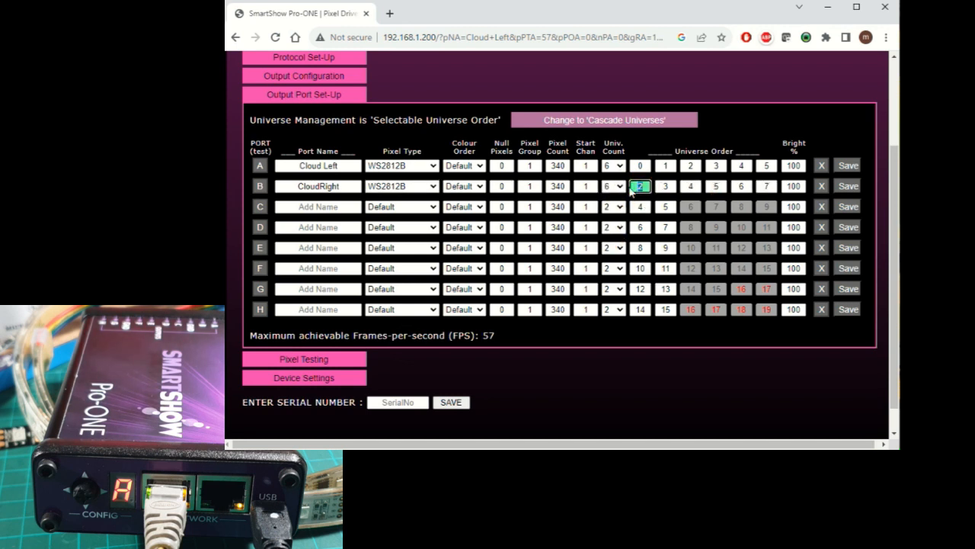
double_click(665, 186)
type("1")
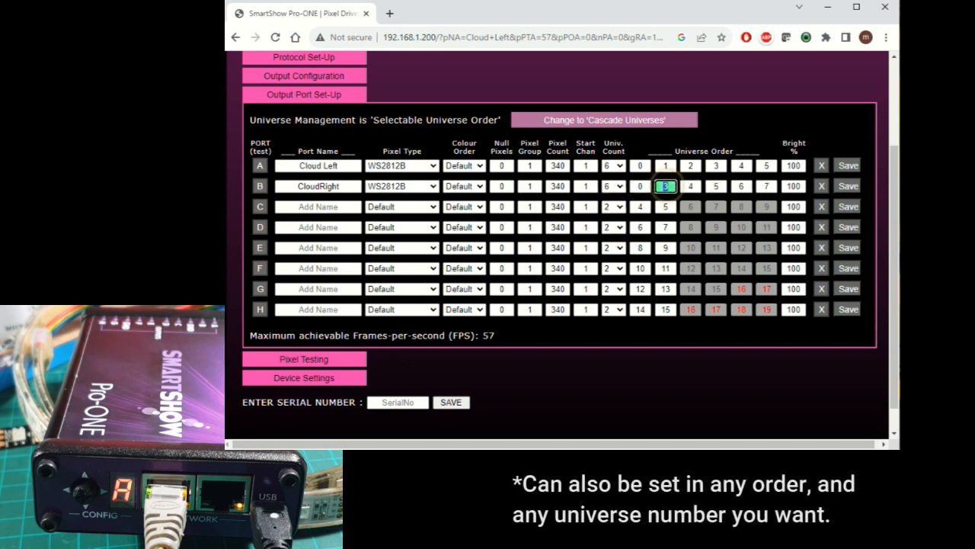
double_click(693, 185)
type("2")
double_click(719, 186)
type("3")
double_click(741, 186)
type("4")
double_click(766, 186)
type("5")
left_click(848, 185)
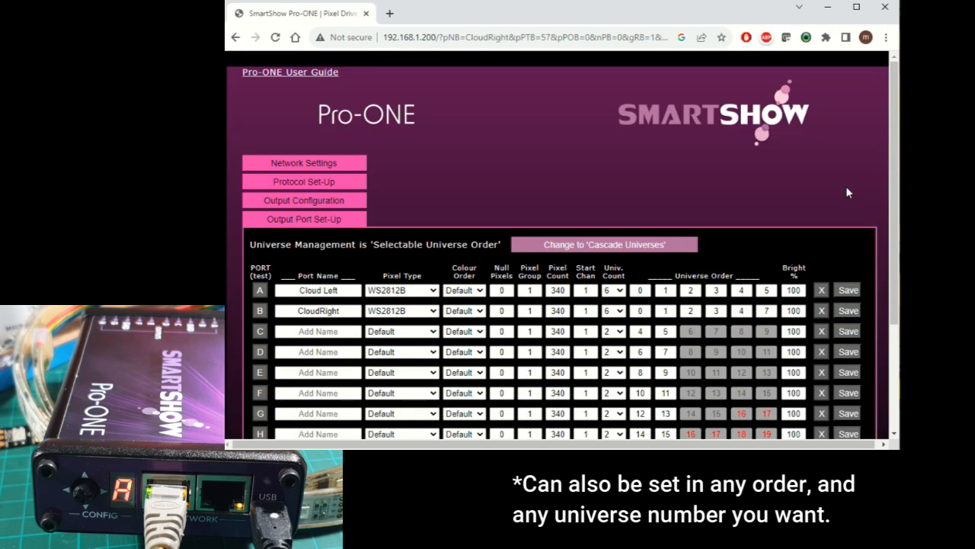
- Run the output test on port A and switch it off again
scroll(726, 274, "down", 2)
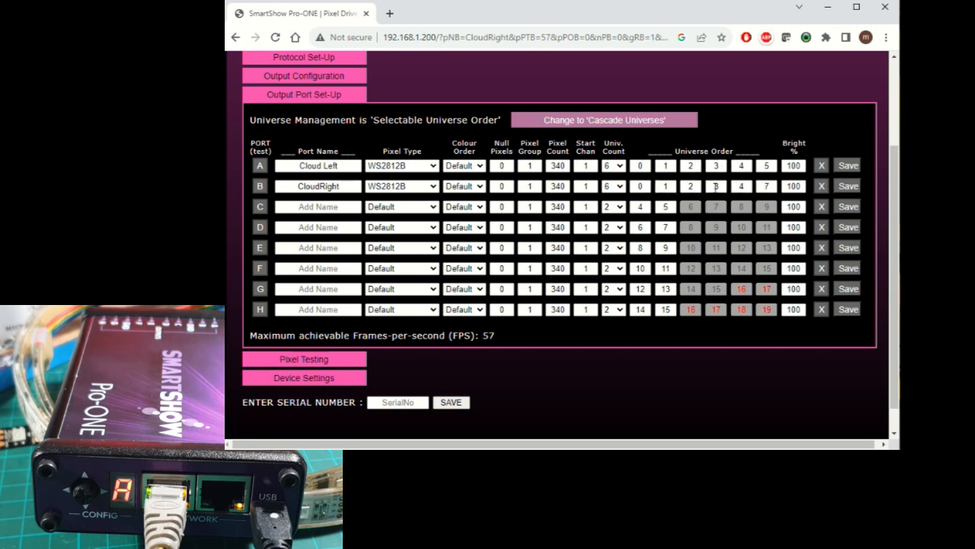
left_click(261, 169)
left_click(260, 229)
left_click(259, 166)
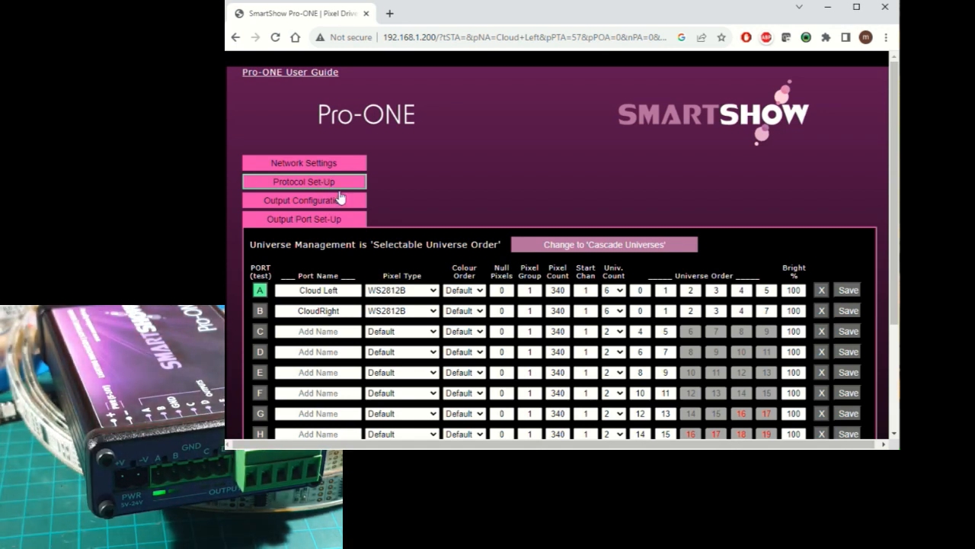
left_click(260, 292)
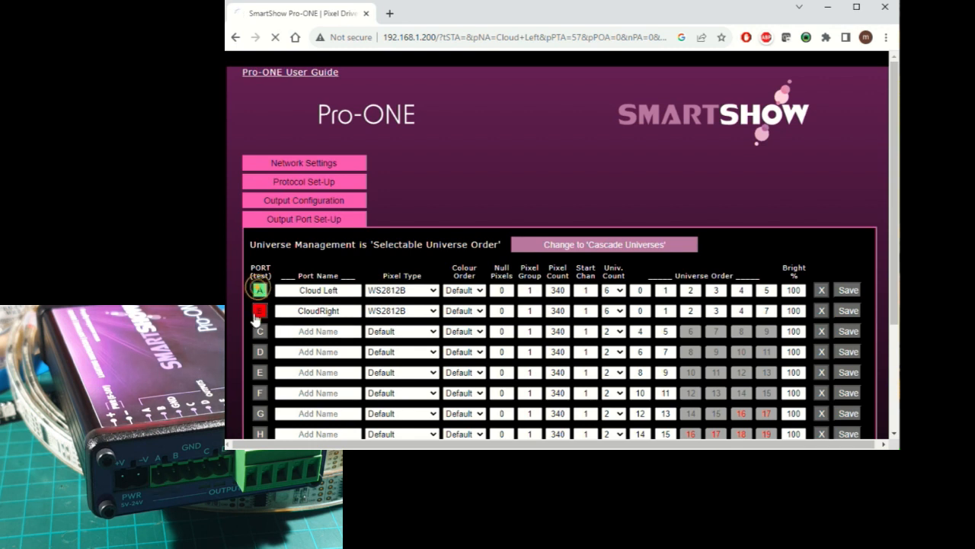
- Start the output test on ports B and C, and stop the test on port B
left_click(260, 312)
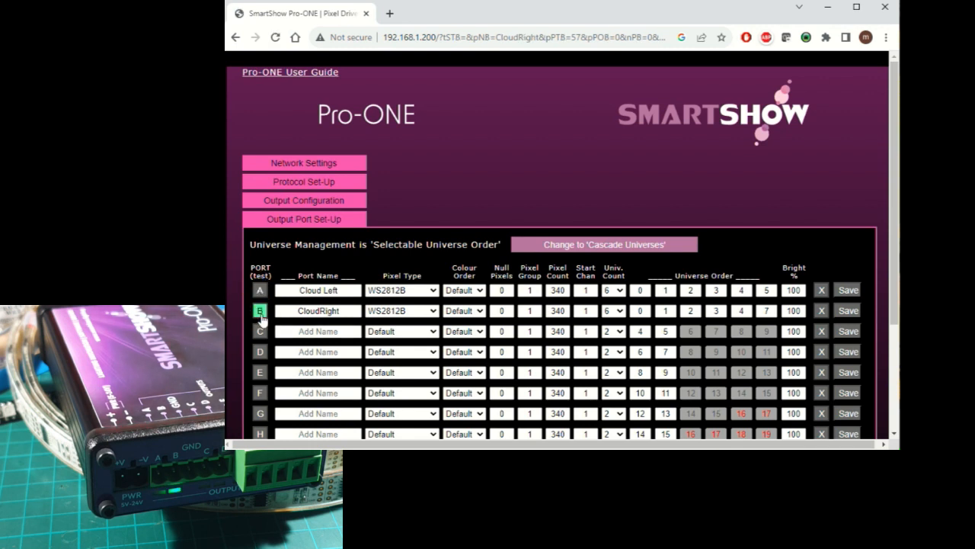
left_click(259, 329)
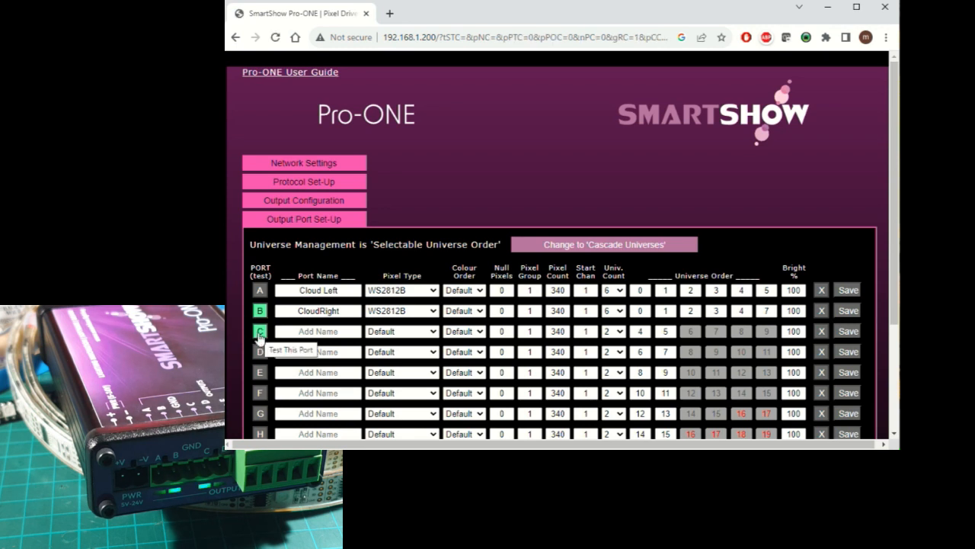
left_click(259, 311)
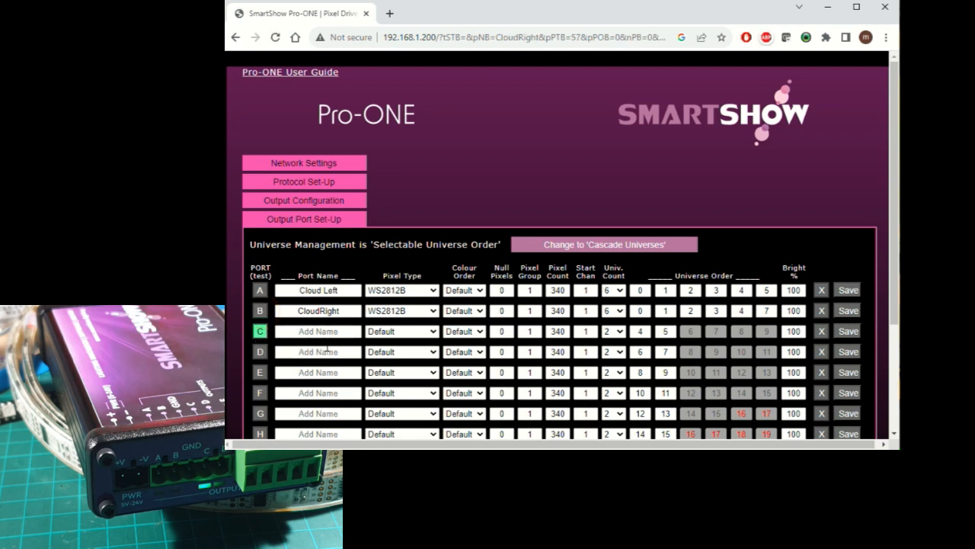
- Start the output test on port A, and stop the tests on ports C and A
left_click(260, 290)
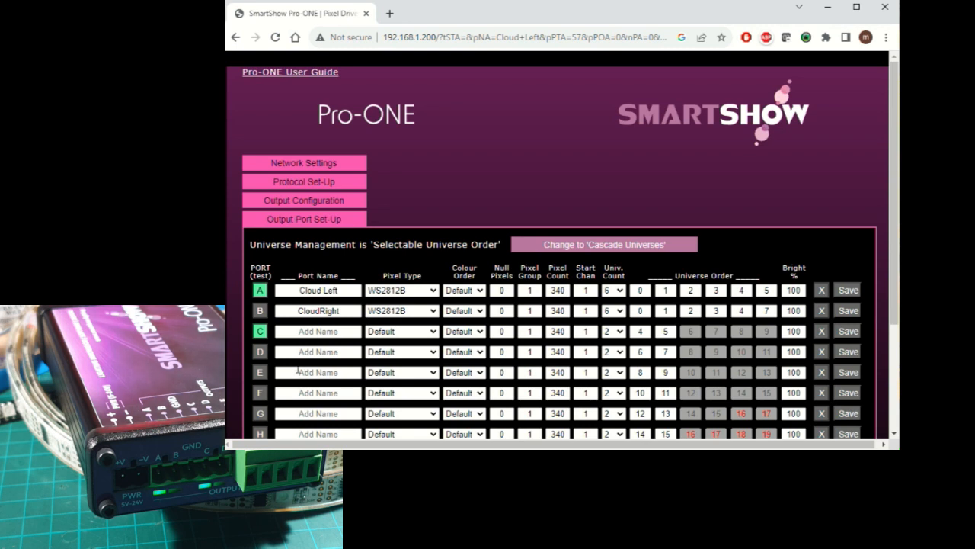
left_click(259, 330)
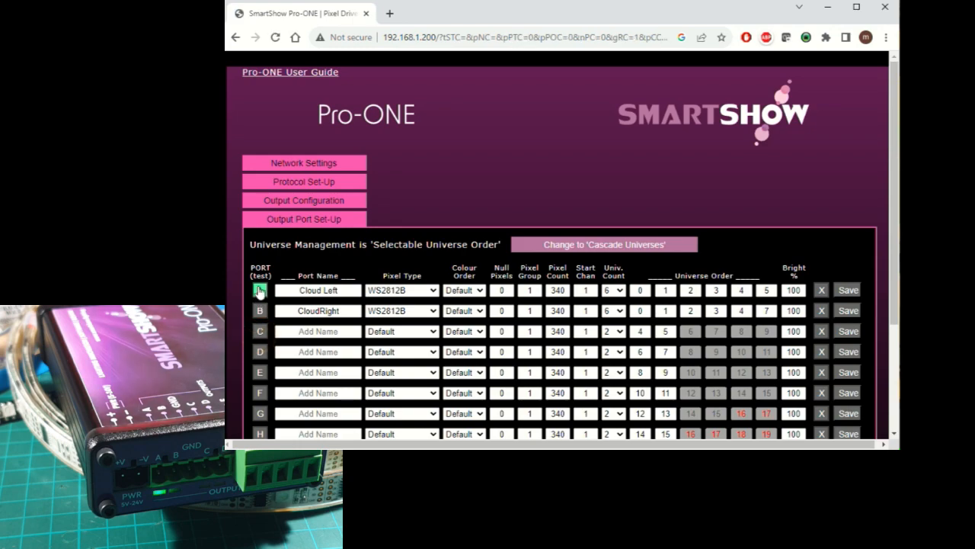
left_click(260, 290)
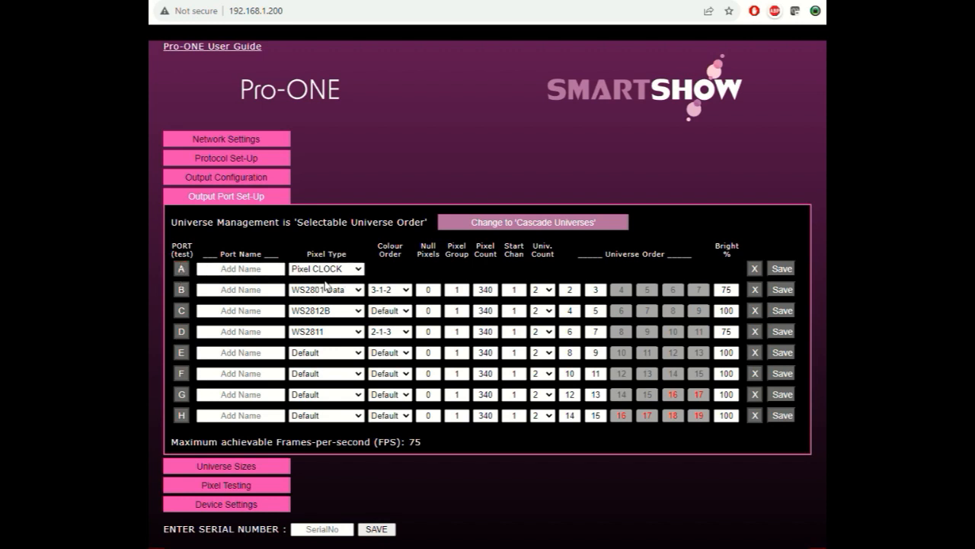
- Review the pixel type options of the clock port A and the data port B without changing them
left_click(354, 269)
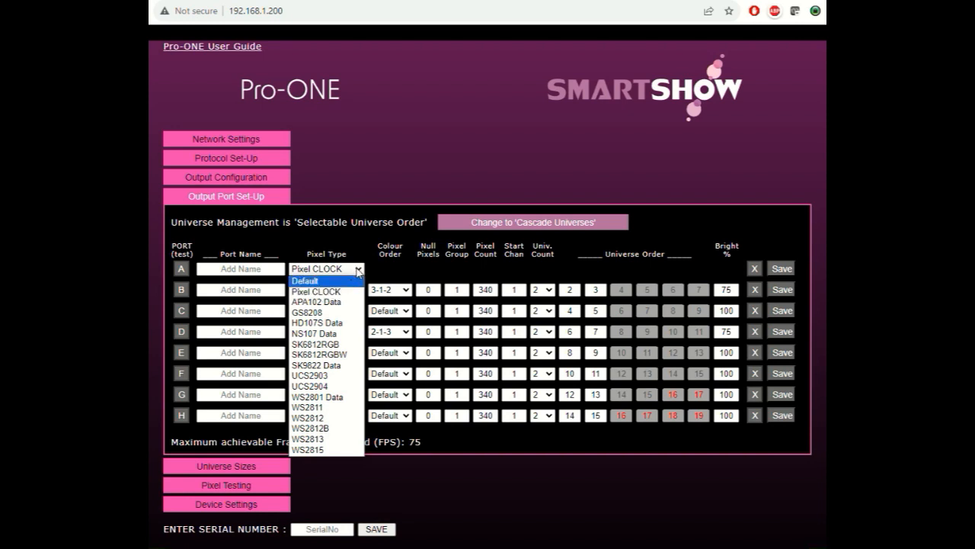
left_click(358, 269)
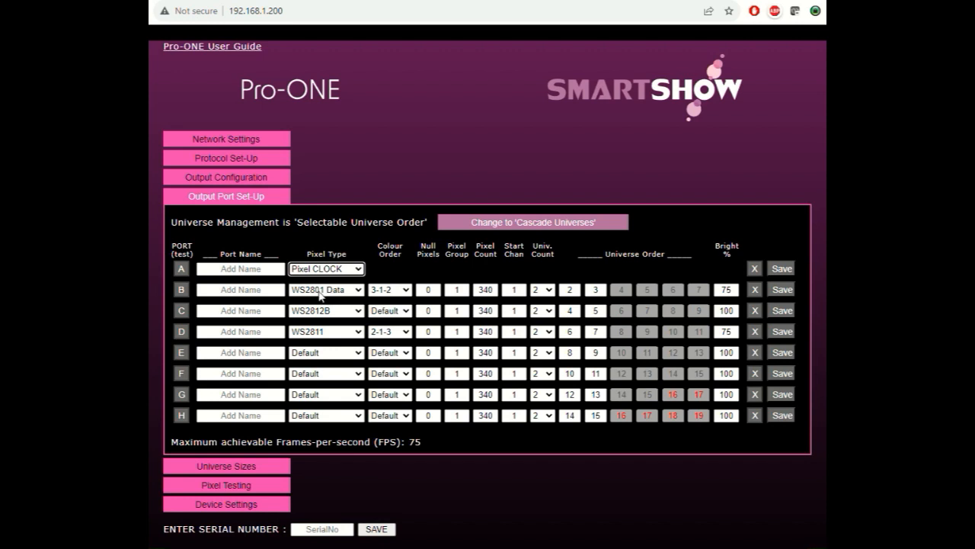
left_click(355, 291)
left_click(357, 294)
left_click(357, 294)
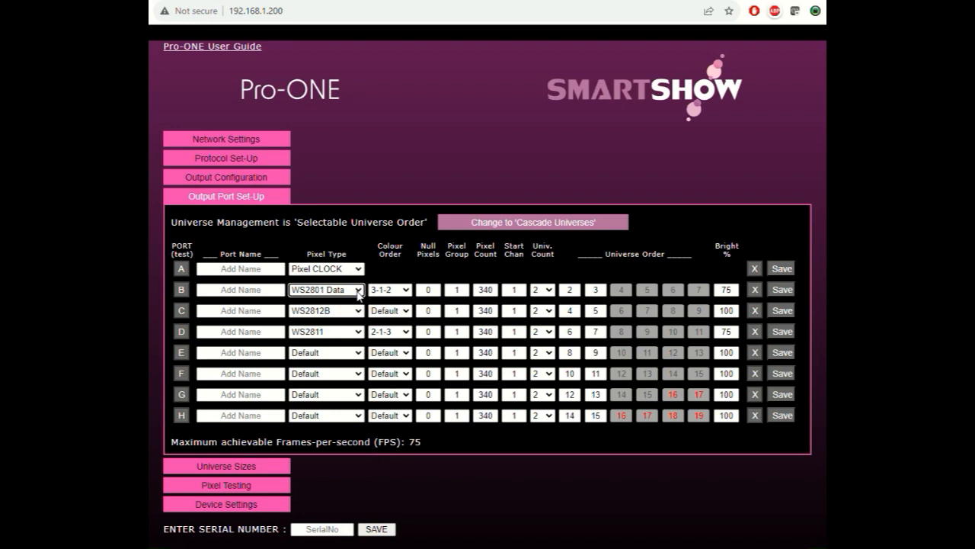
- Review the settings of ports A to D, including the brightness percentages of ports B, C and D
left_click(181, 269)
left_click(180, 293)
left_click(181, 310)
left_click(180, 331)
double_click(727, 290)
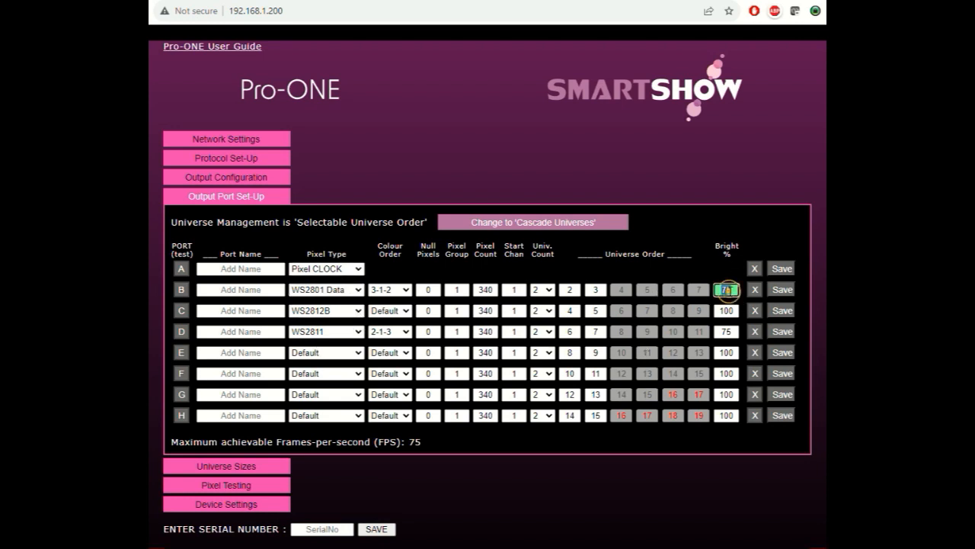
double_click(726, 331)
double_click(726, 310)
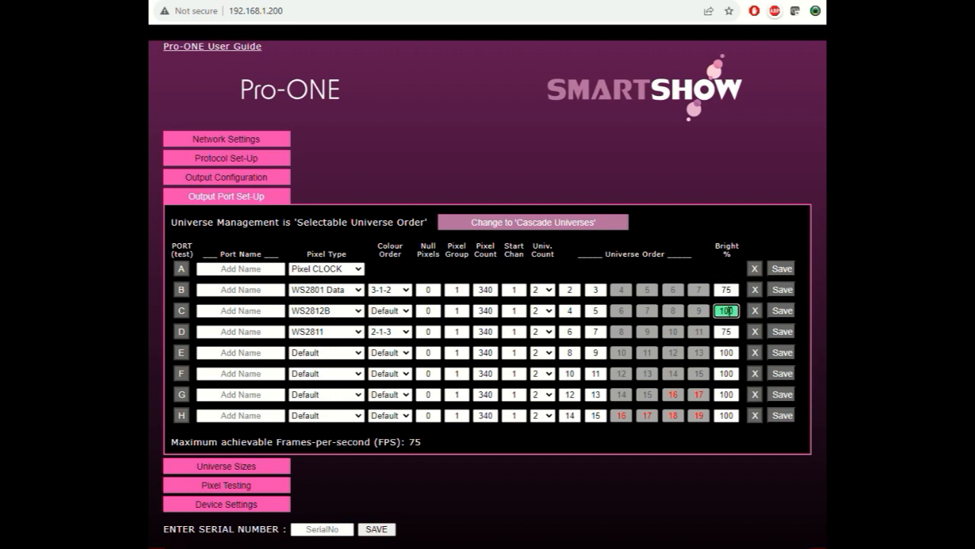
double_click(727, 290)
double_click(726, 311)
double_click(727, 289)
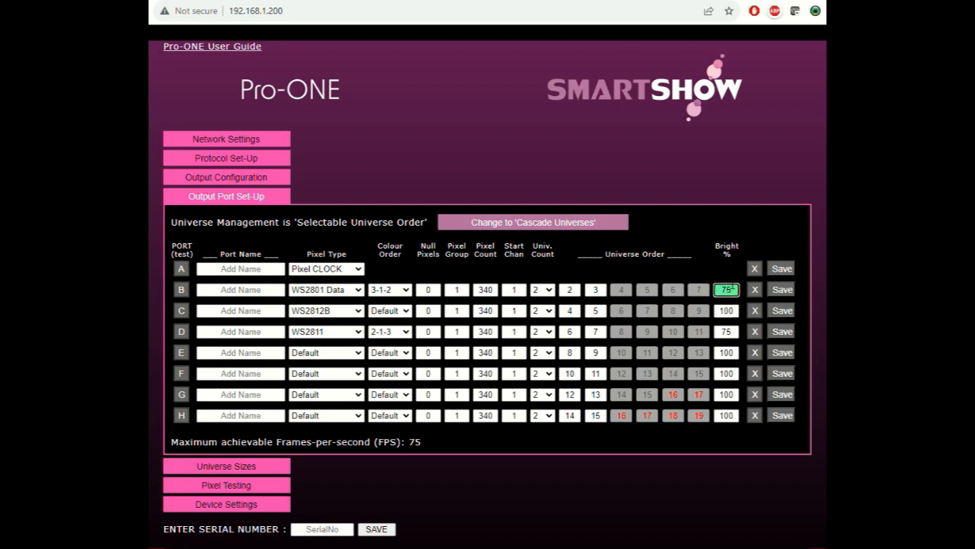
- Save port B's settings with the WS2801 Data pixel type
left_click(778, 291)
left_click(358, 290)
left_click(358, 290)
left_click(777, 290)
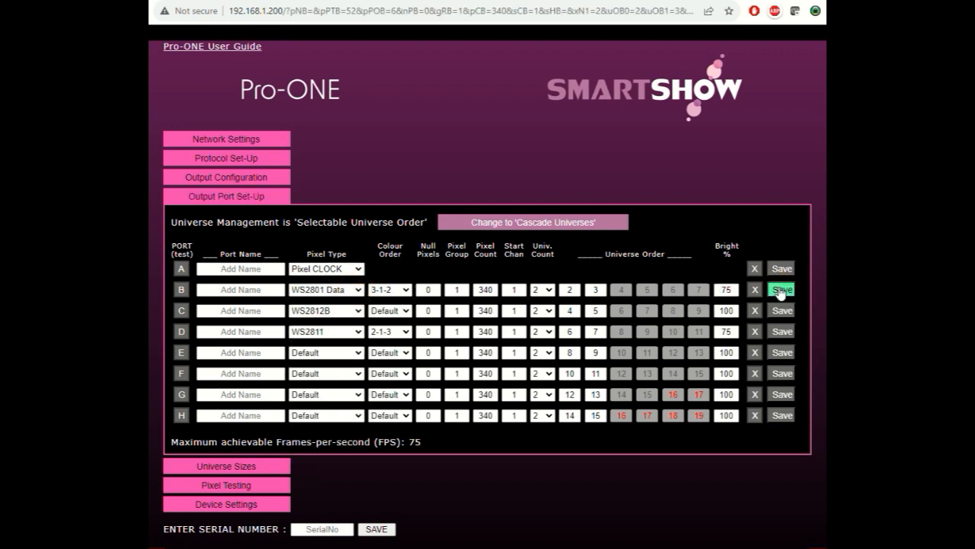
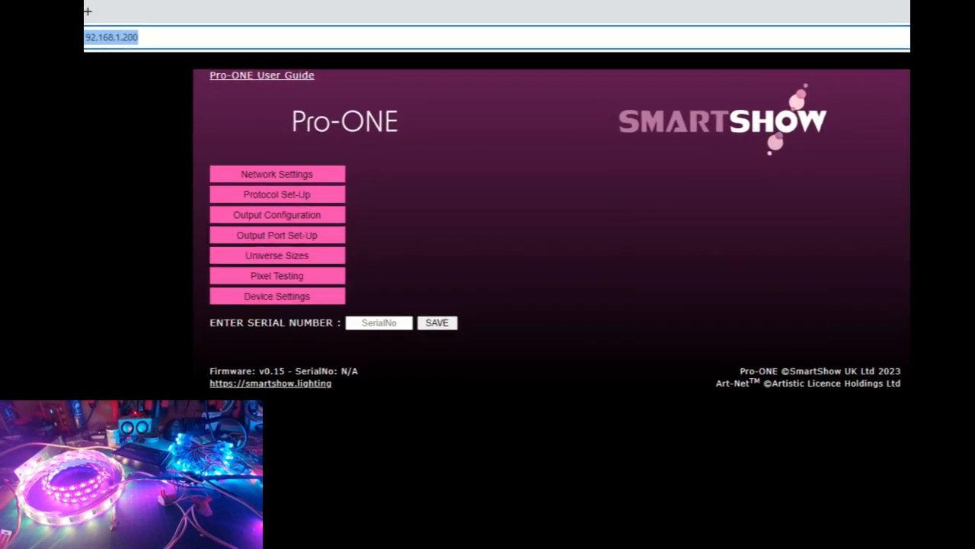
- Check the firmware version, and review the universe size fields from U0 to U15
left_click(286, 369)
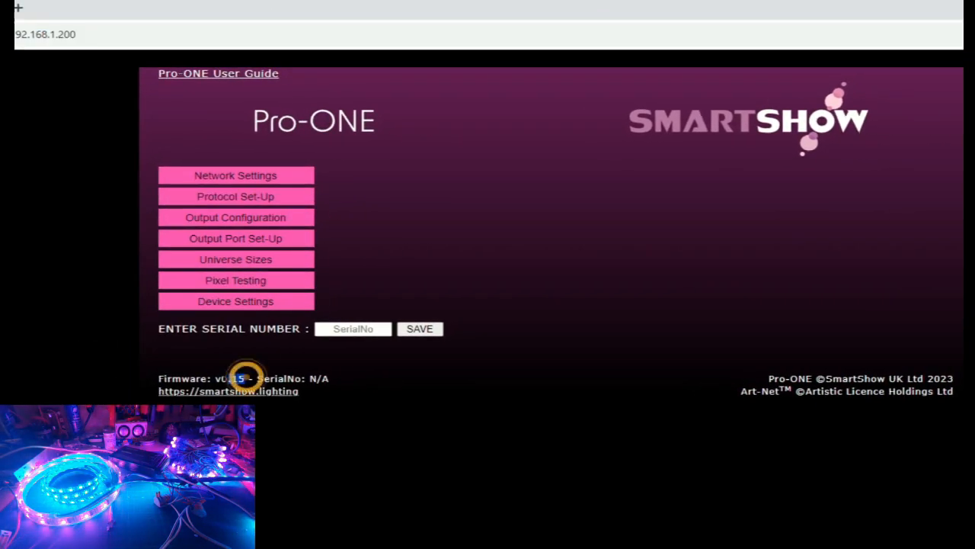
double_click(244, 377)
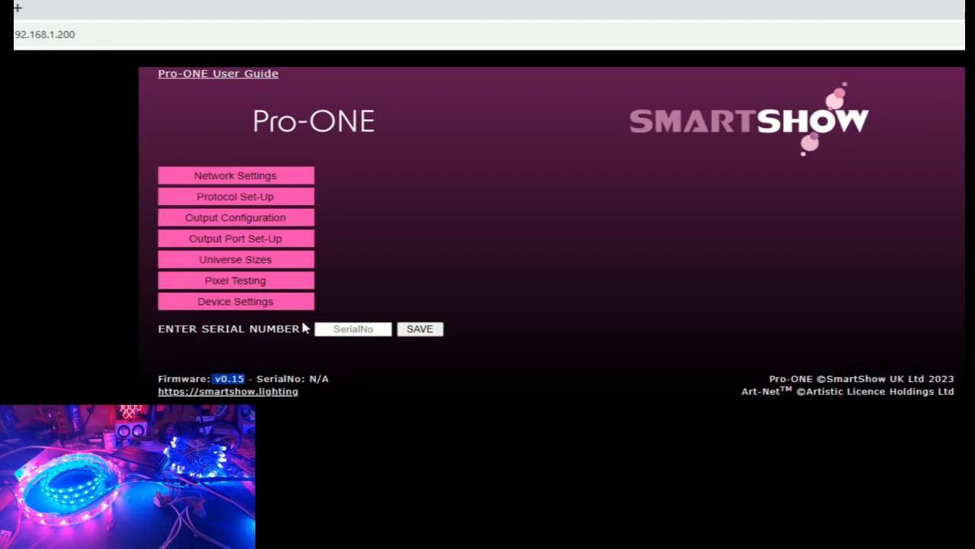
left_click(258, 263)
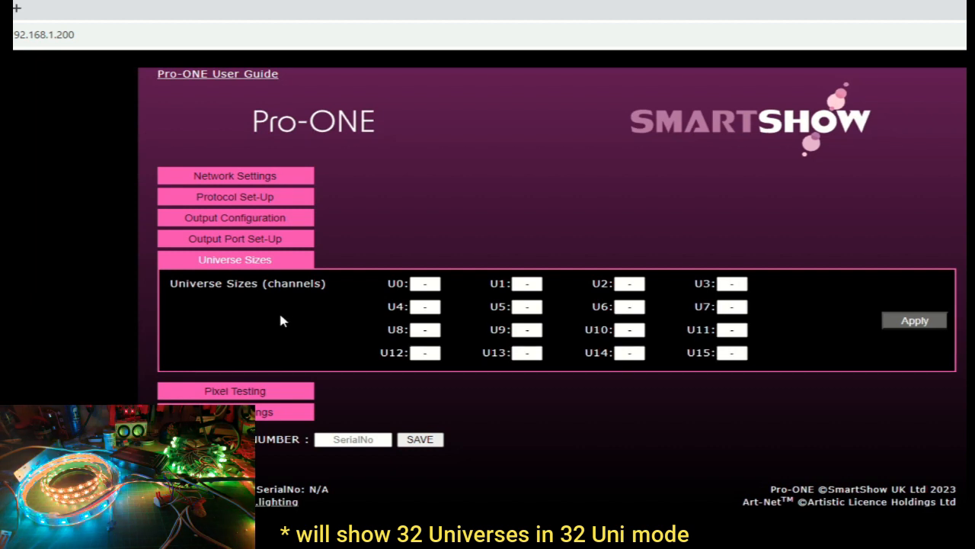
double_click(395, 282)
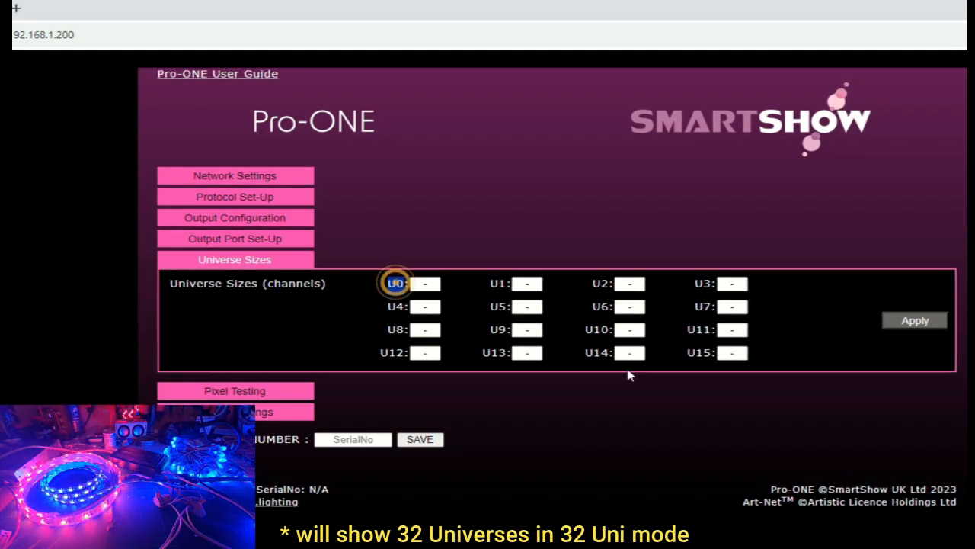
left_click(729, 386)
double_click(697, 352)
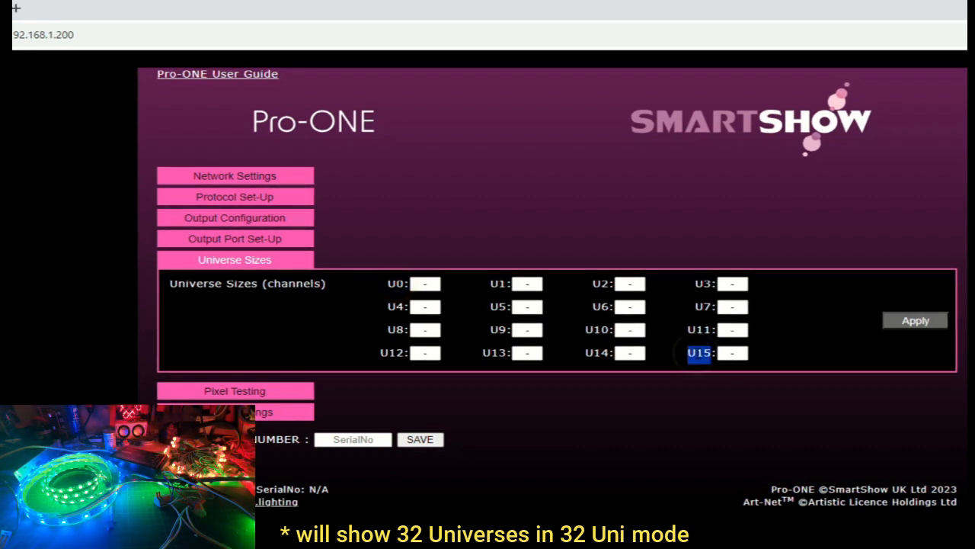
left_click(806, 365)
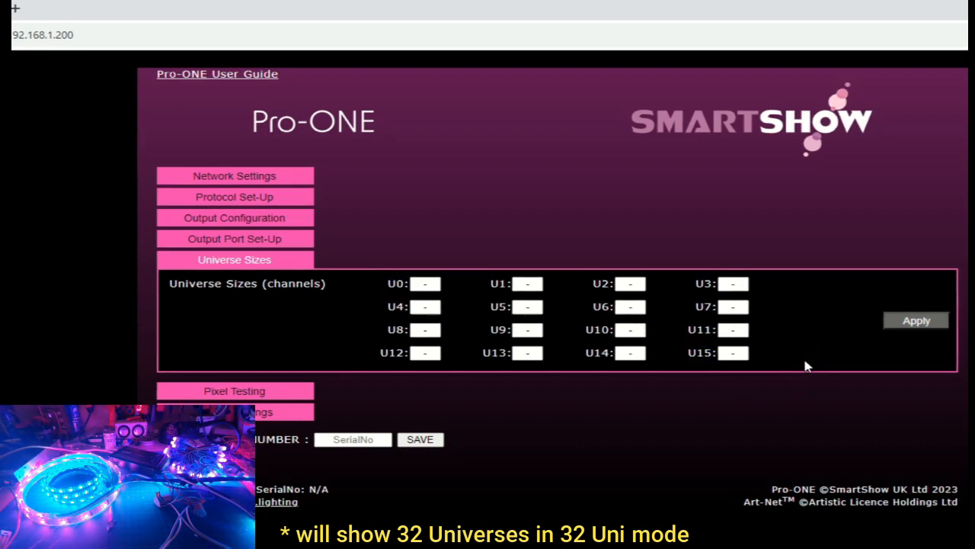
- Try universe sizes of 512 and 250 channels for U15, clear the entry without applying it, and close the universe sizes
left_click(743, 355)
type("51")
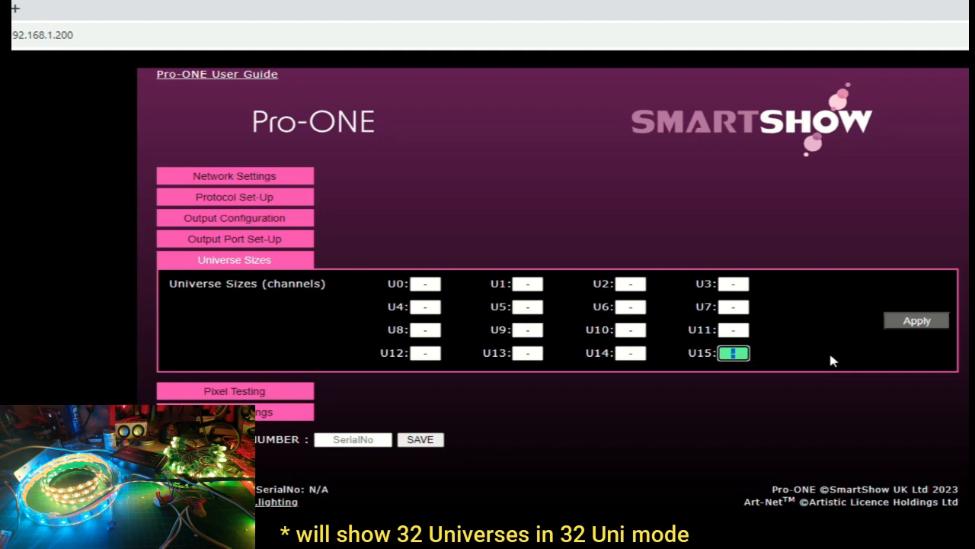
type("2")
key("BackSpace")
key("BackSpace")
key("BackSpace")
type("250")
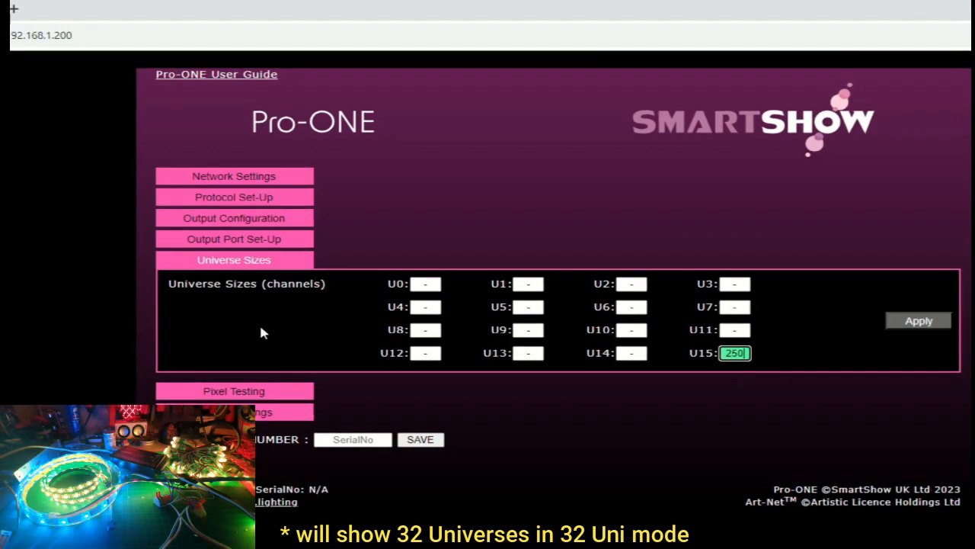
mouse_move(278, 287)
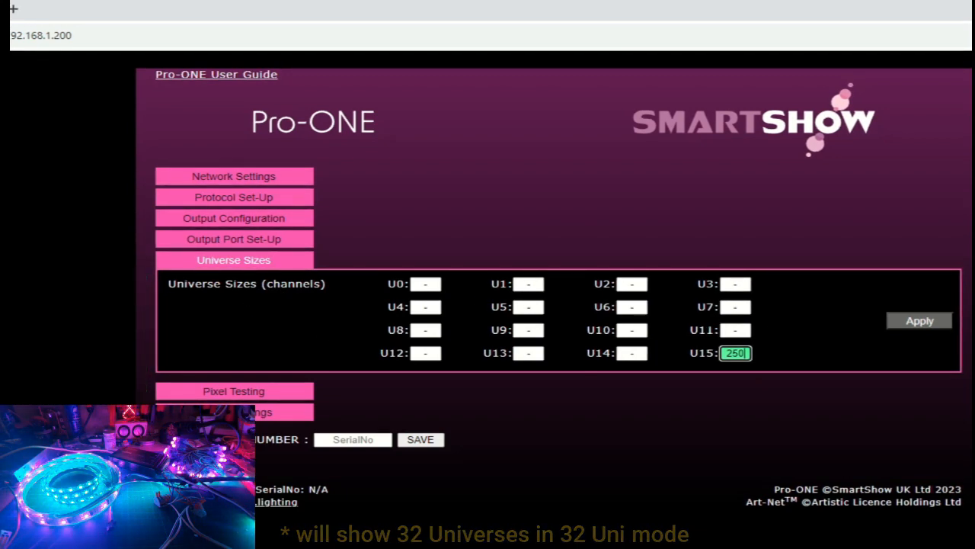
key("BackSpace")
key("BackSpace")
key("BackSpace")
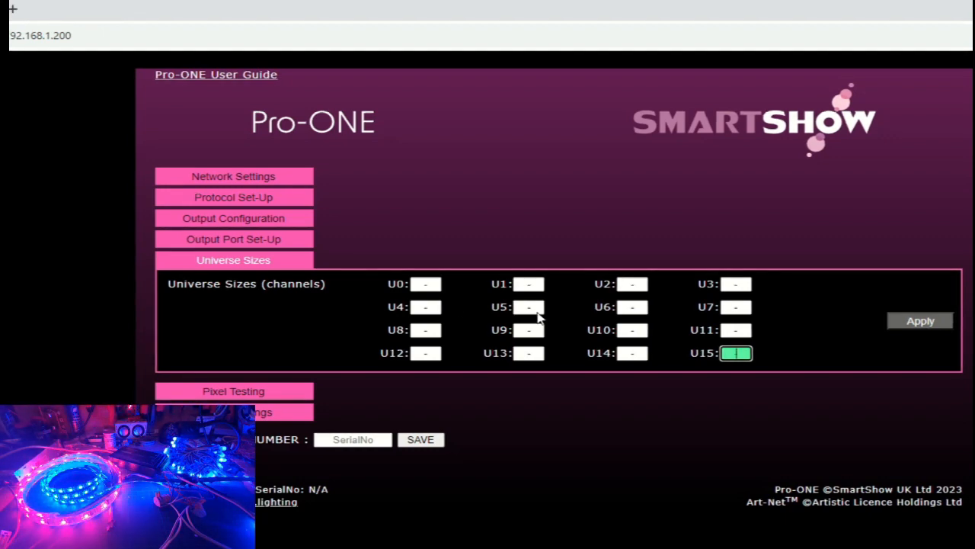
left_click(222, 267)
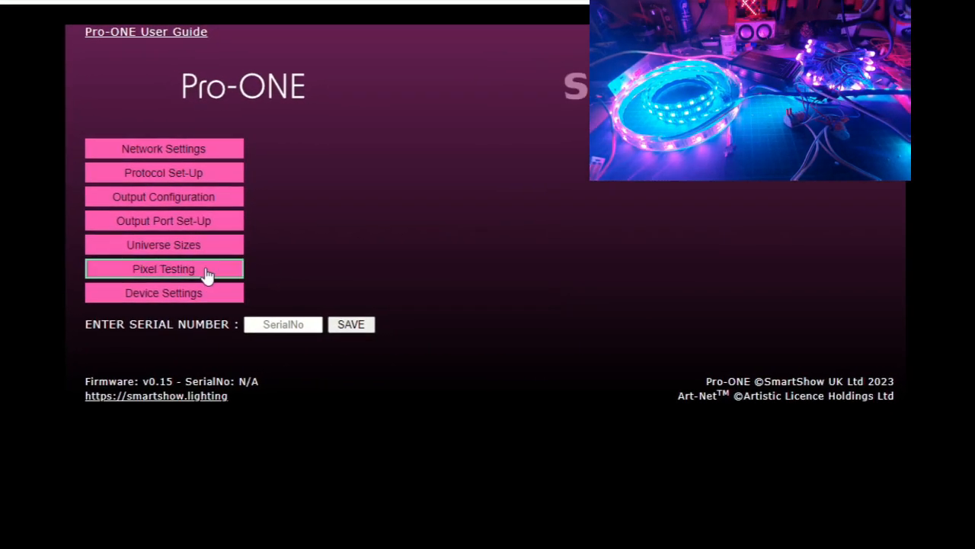
- Stop the output tests on ports D, C and B, and close the output port settings
left_click(182, 219)
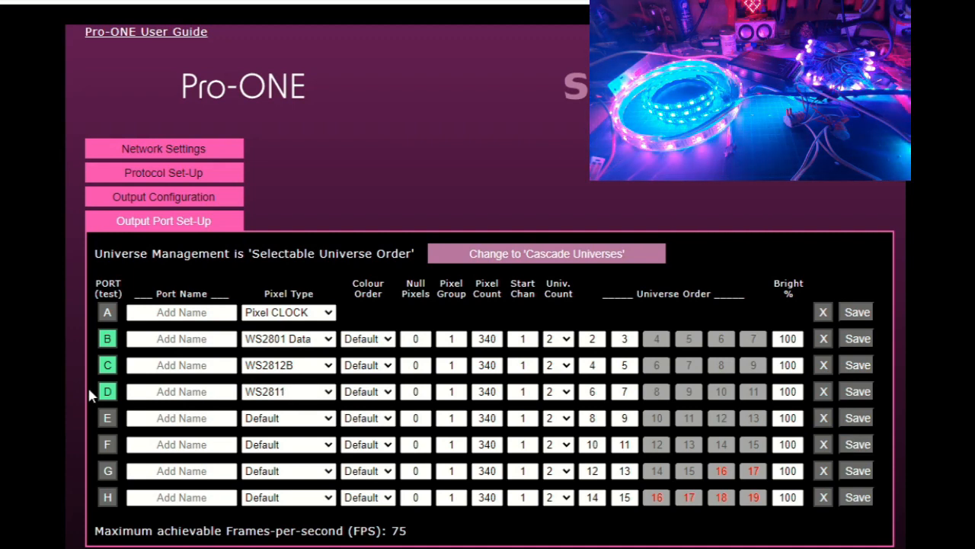
left_click(108, 401)
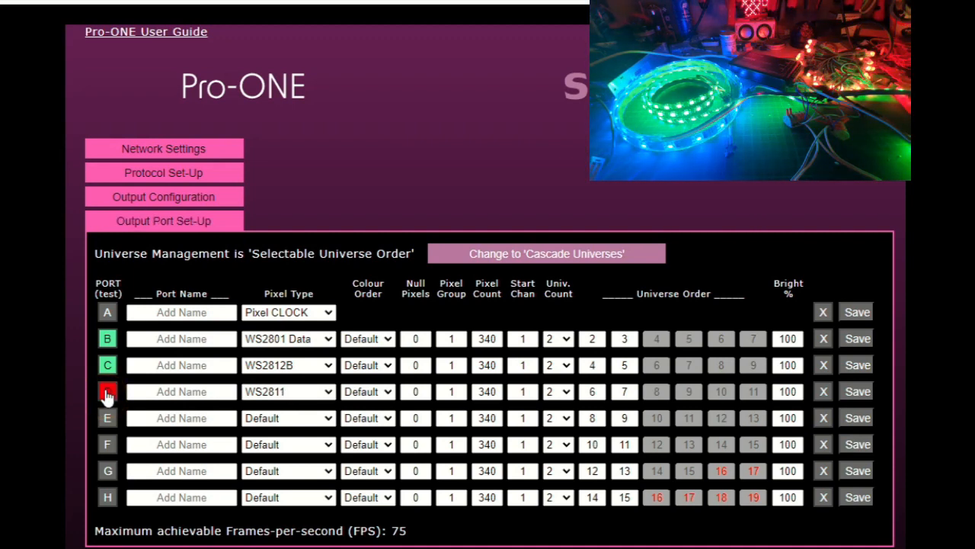
left_click(108, 362)
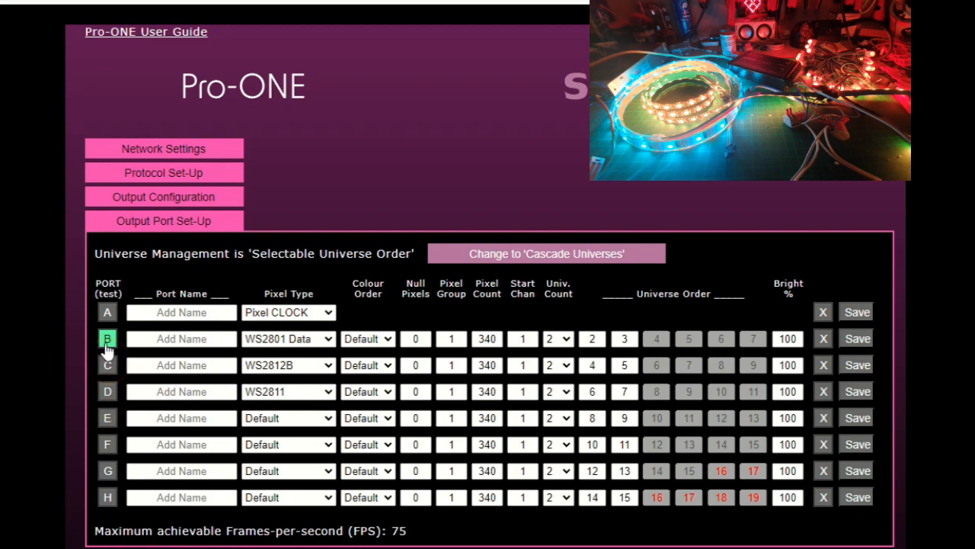
left_click(107, 340)
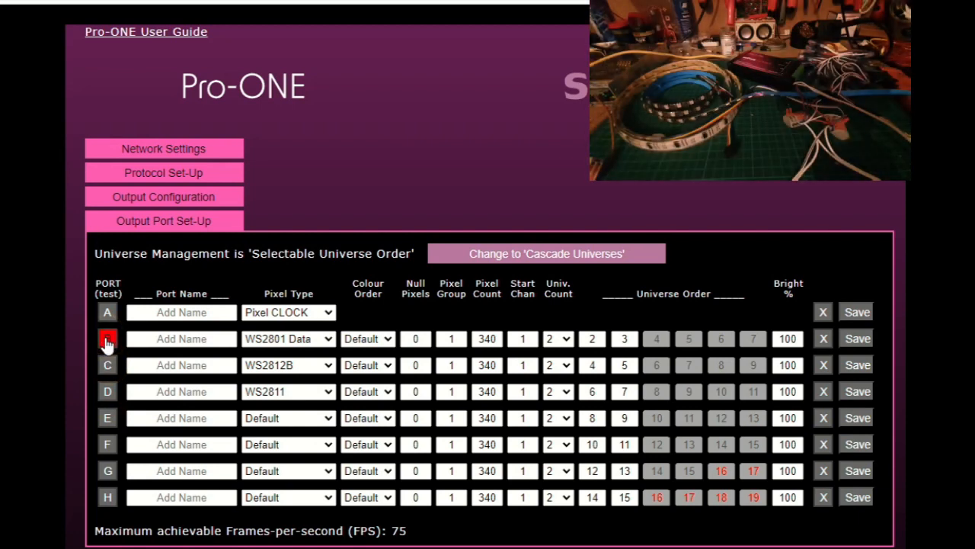
left_click(163, 221)
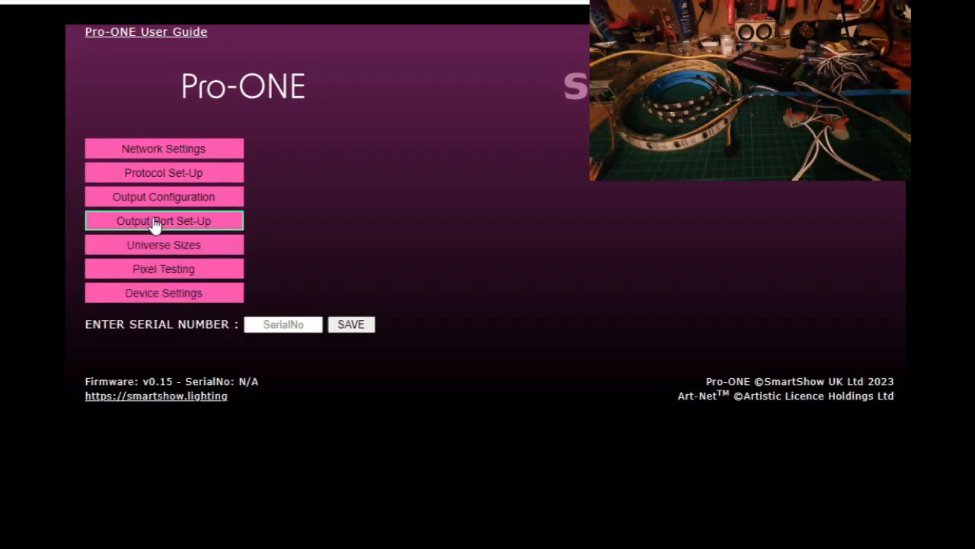
- Start pixel test 1 for GRB pixels, and close the universe sizes and pixel testing sections
left_click(163, 274)
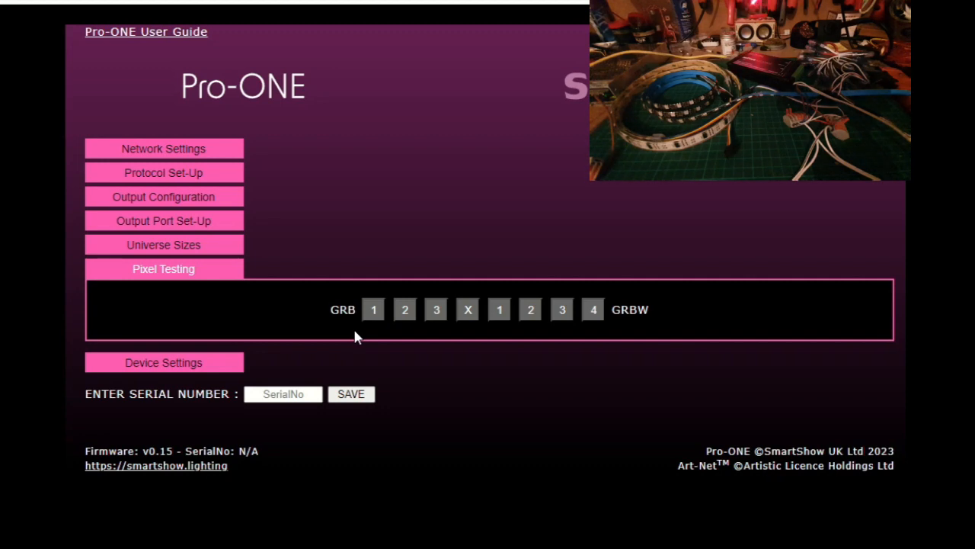
left_click(373, 318)
left_click(373, 319)
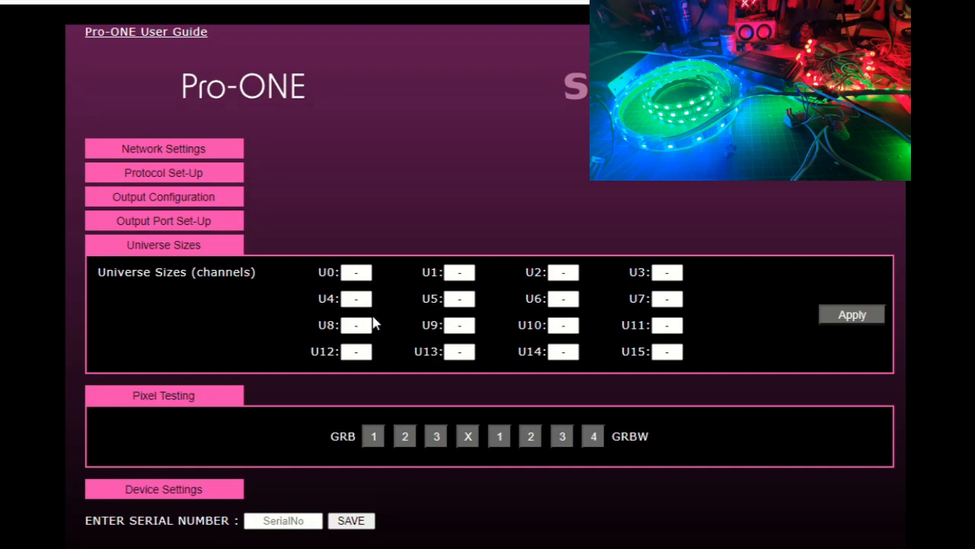
left_click(168, 246)
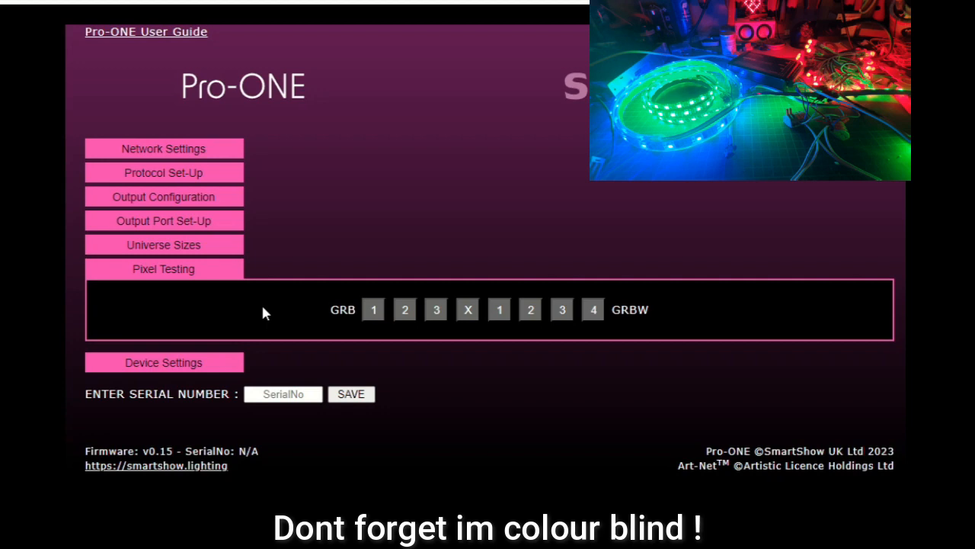
left_click(172, 270)
- Set port B's colour order to 2-3-1 and save the port's settings
left_click(181, 227)
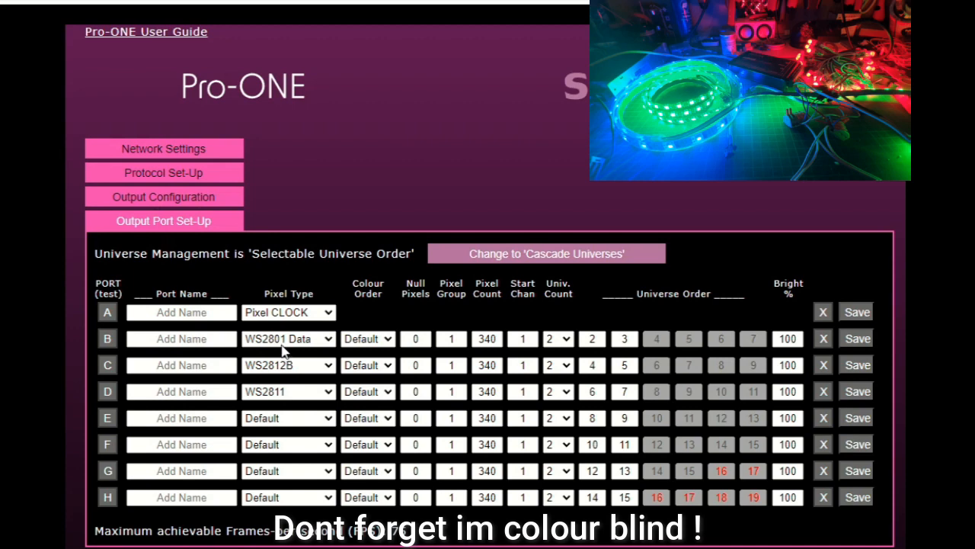
left_click(389, 340)
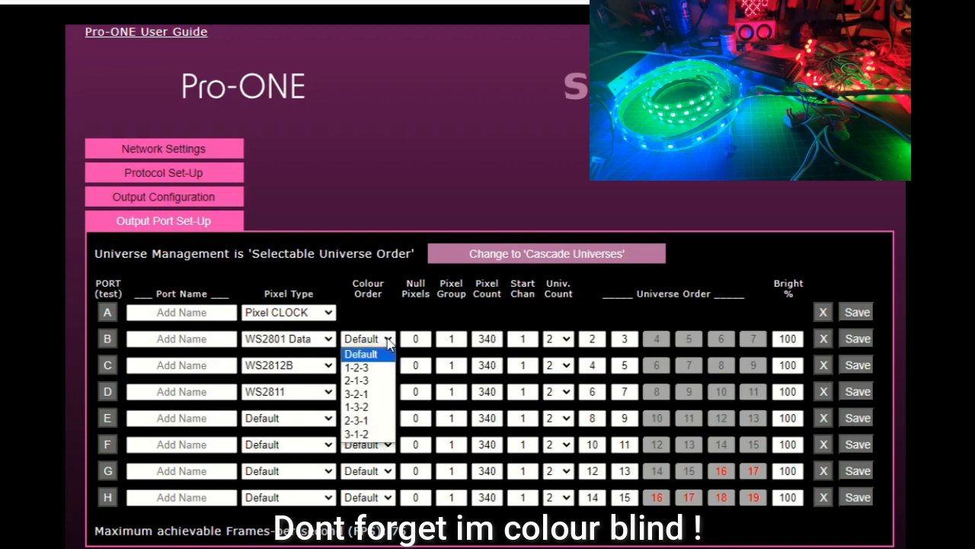
left_click(372, 421)
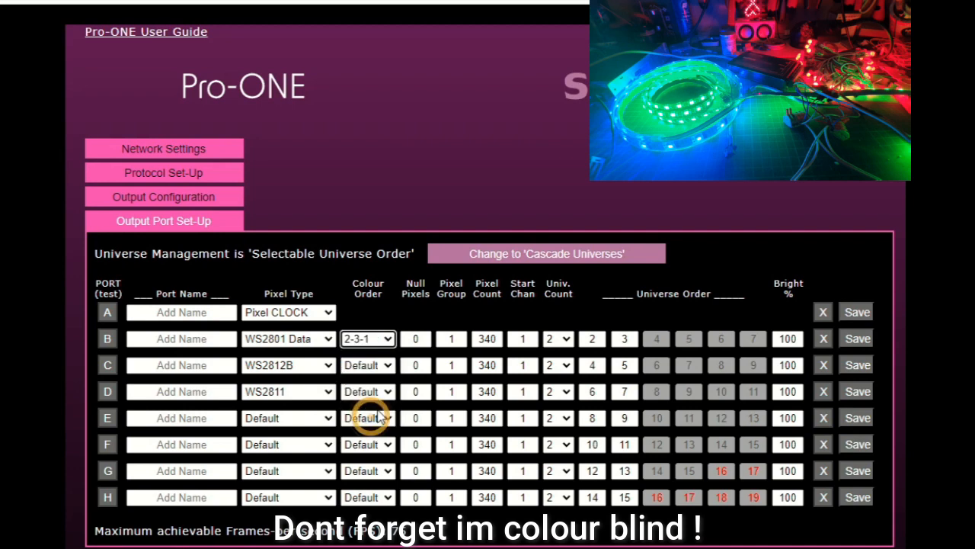
left_click(863, 347)
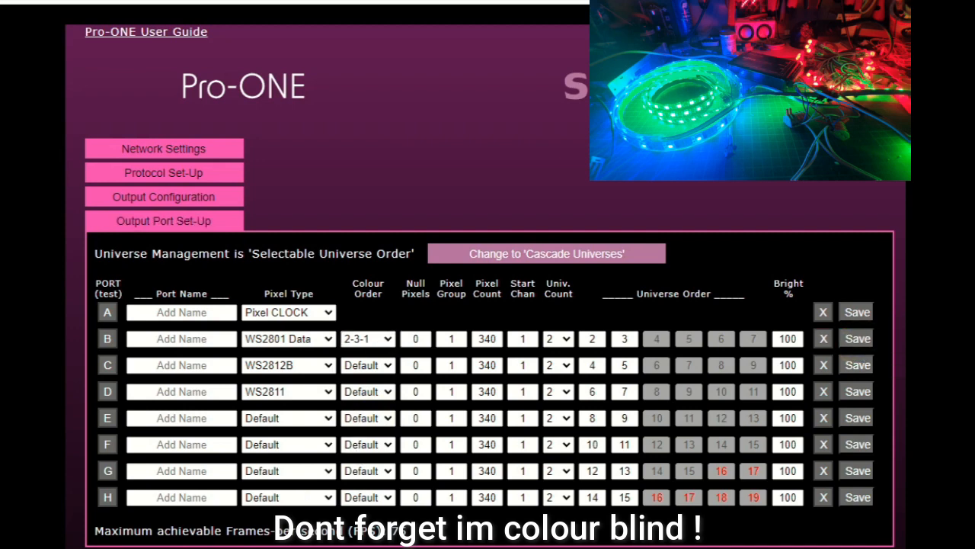
left_click(163, 220)
- Stop the running pixel test and rerun GRB test 1 to check port B's 2-3-1 colour order
left_click(178, 272)
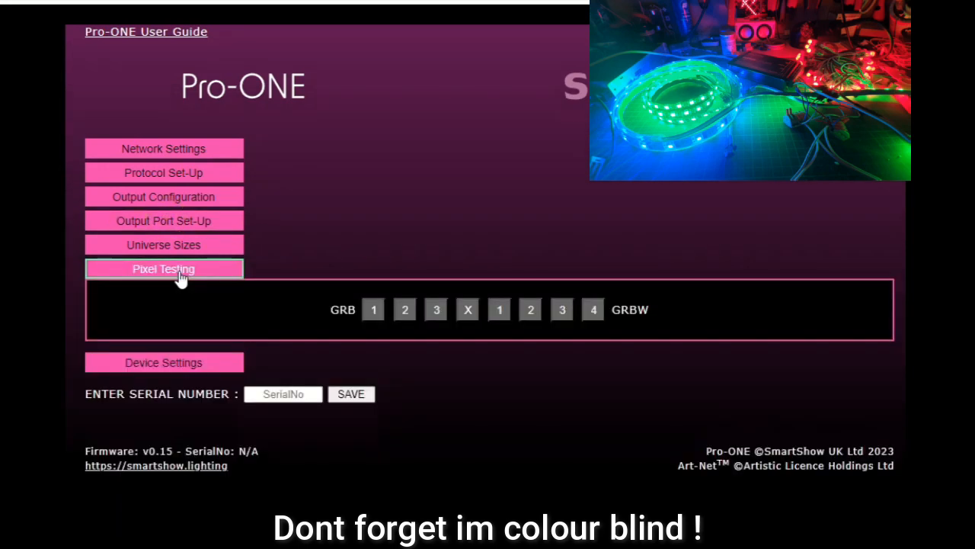
left_click(468, 312)
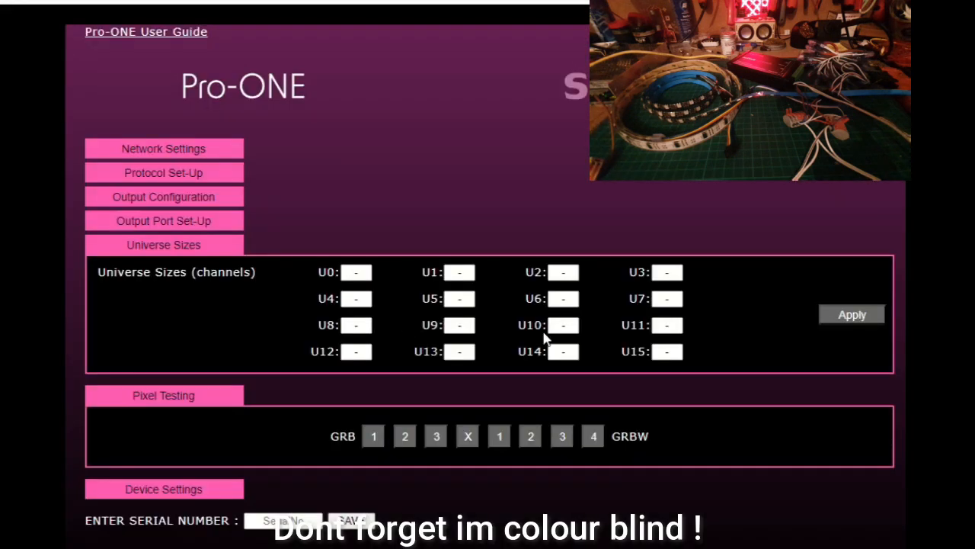
left_click(167, 244)
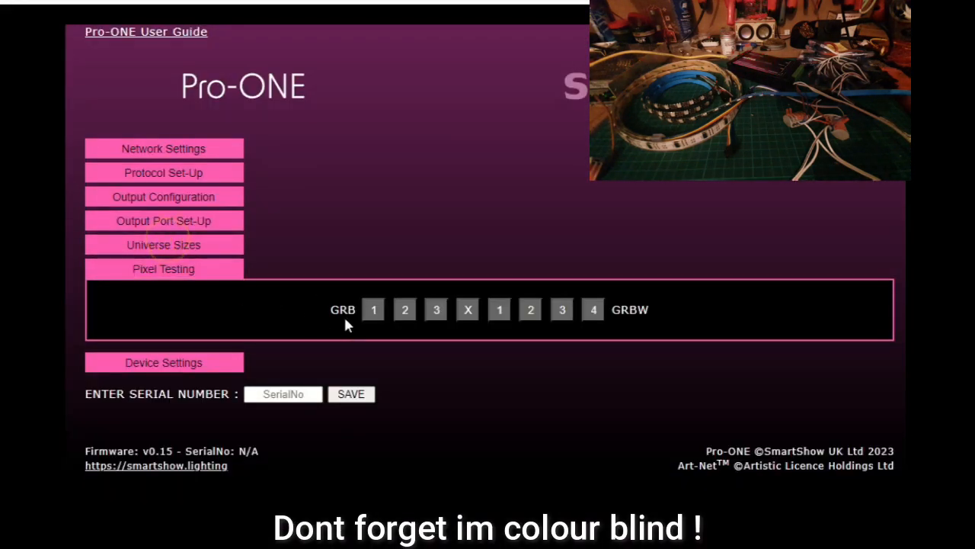
left_click(374, 313)
left_click(373, 313)
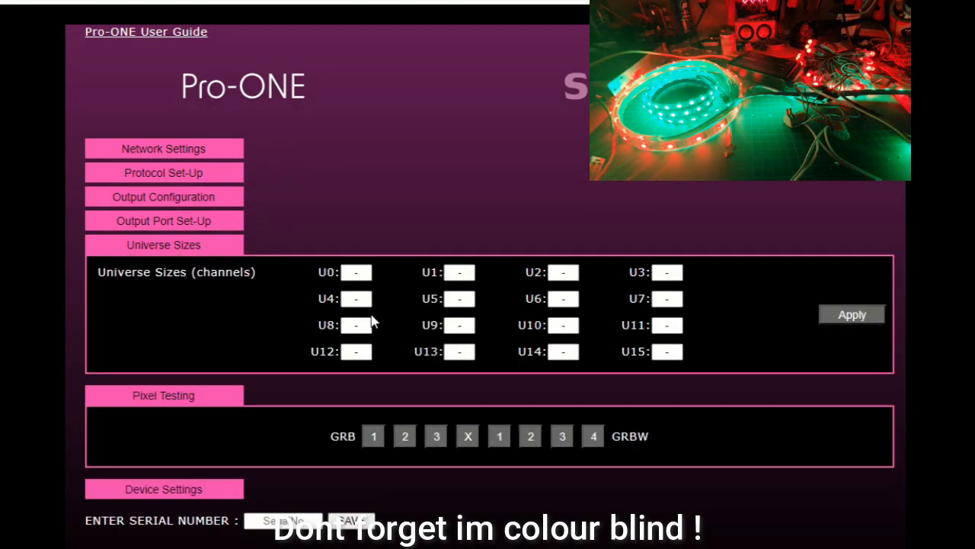
left_click(210, 250)
- Set port B's colour order to 3-1-2 and save the port's settings
left_click(181, 228)
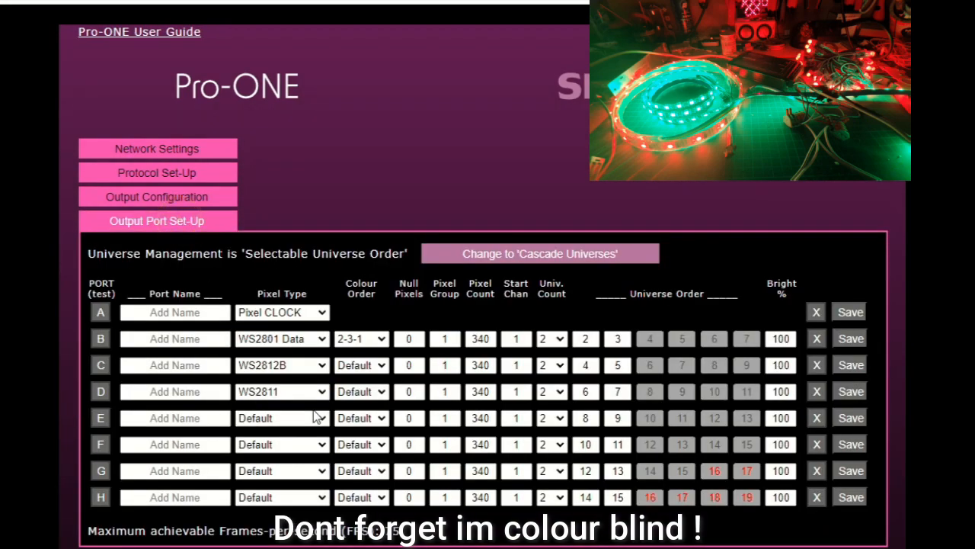
left_click(364, 339)
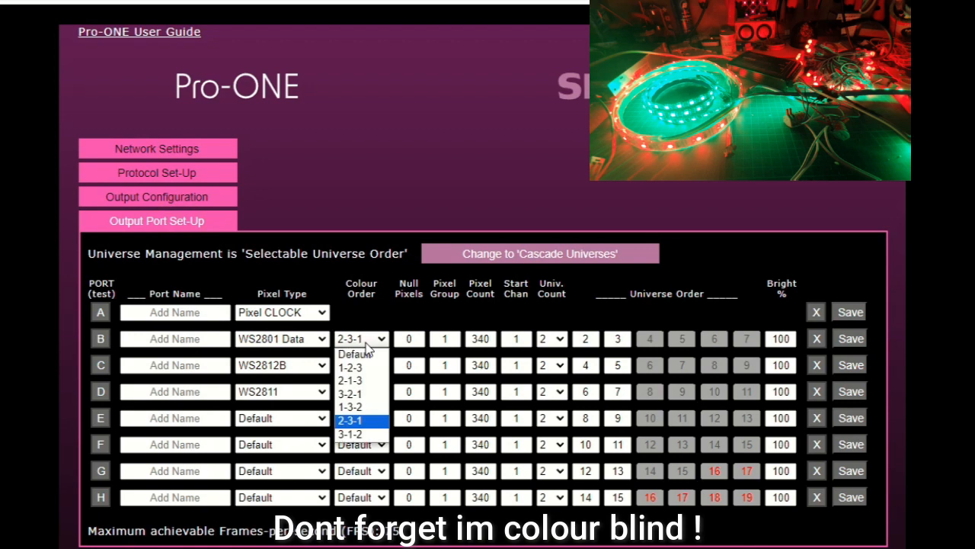
left_click(368, 434)
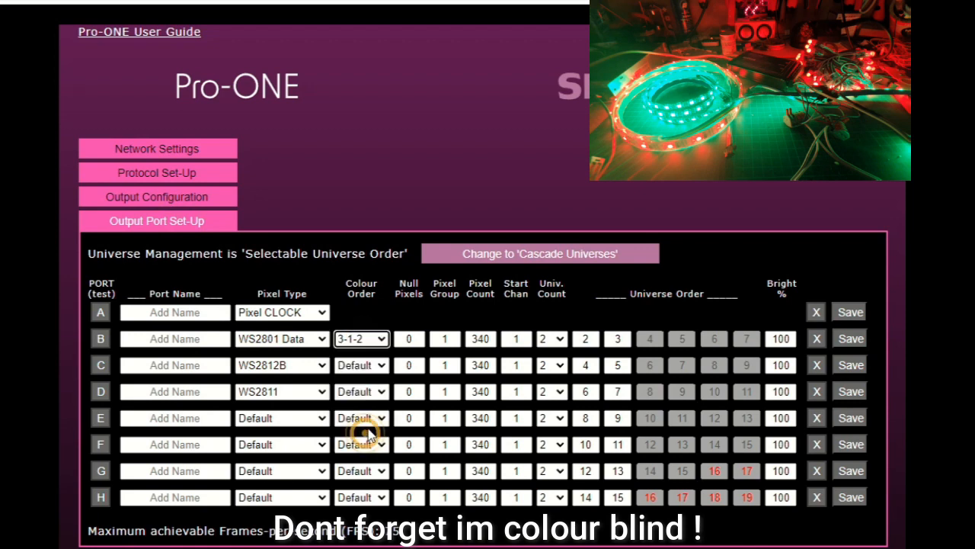
left_click(853, 343)
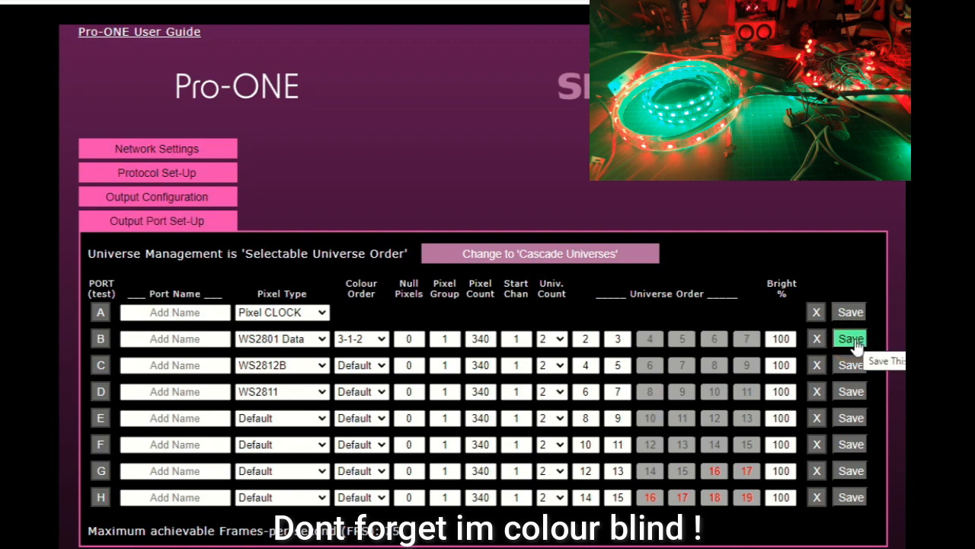
left_click(186, 227)
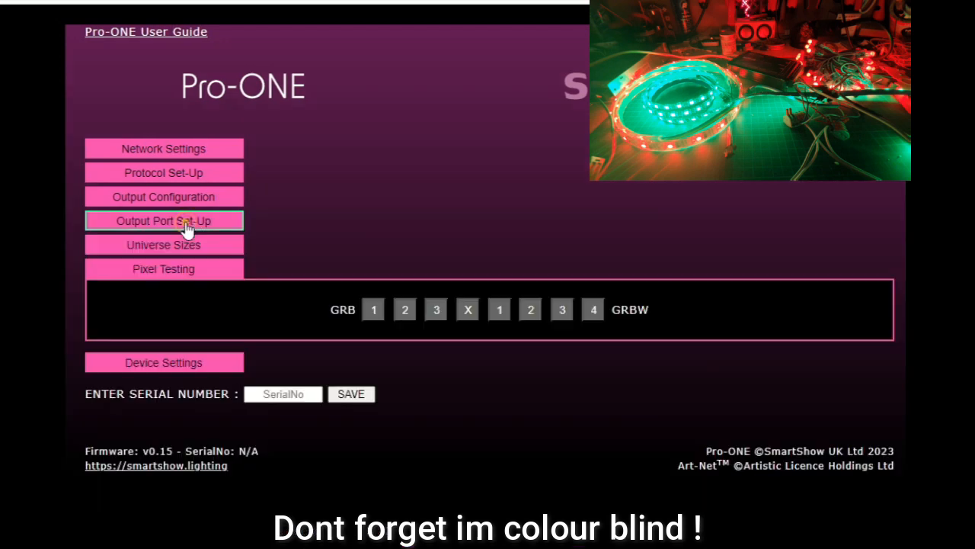
- Stop the pixel test and restart GRB test 1 to check port B's 3-1-2 colour order
left_click(468, 311)
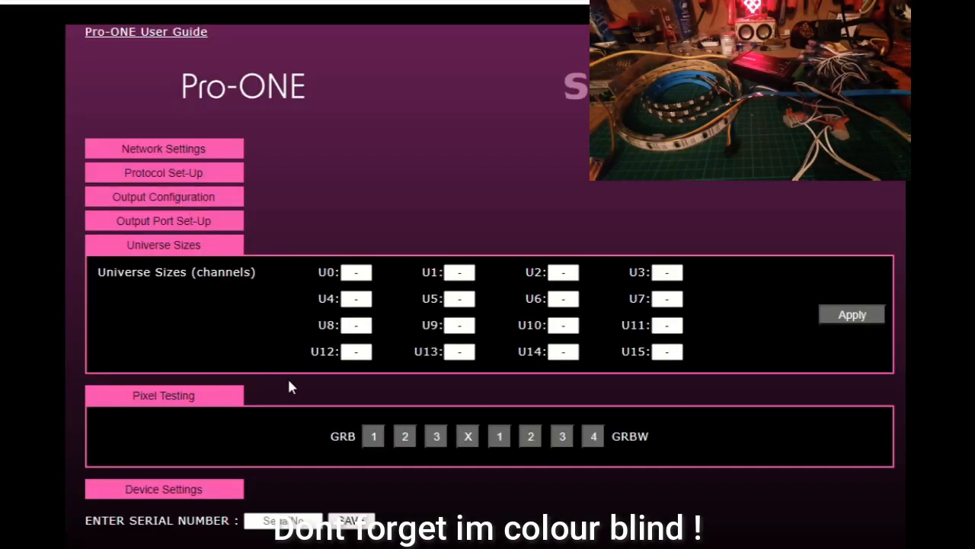
left_click(202, 254)
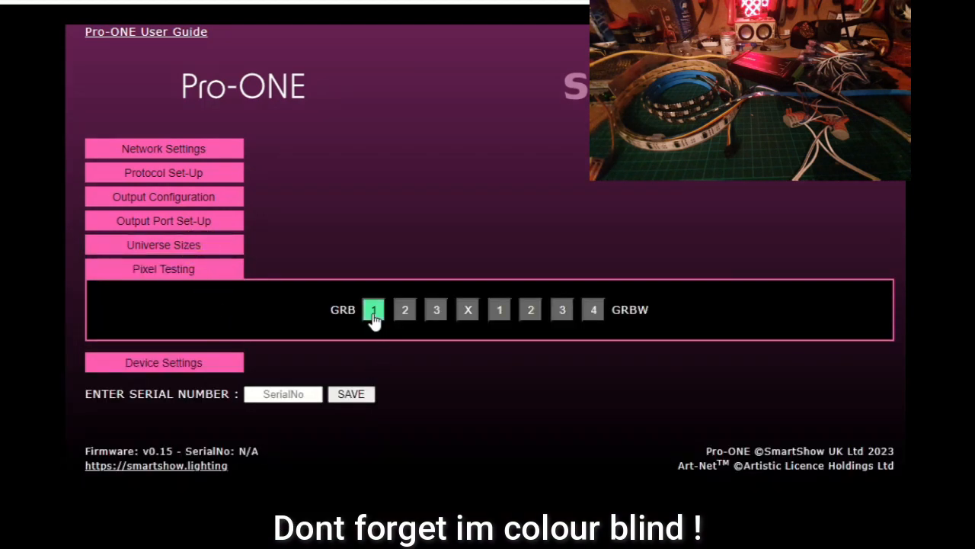
left_click(373, 314)
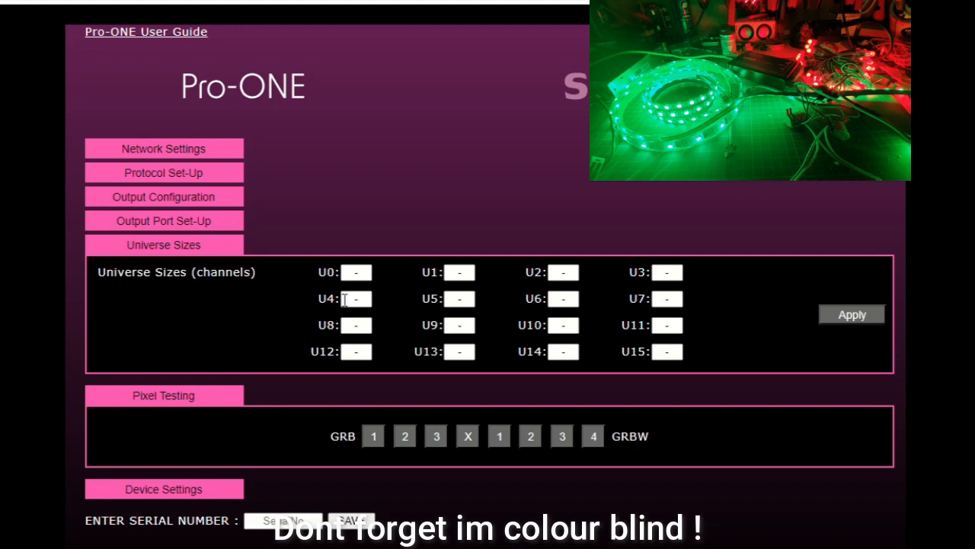
left_click(180, 242)
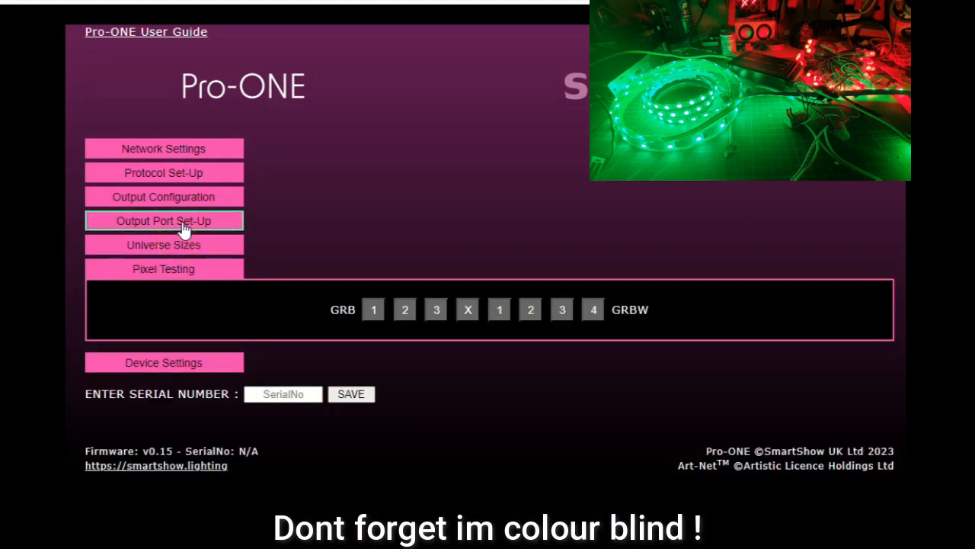
- Set port D's colour order to 3-1-2 and save the port's settings
left_click(182, 223)
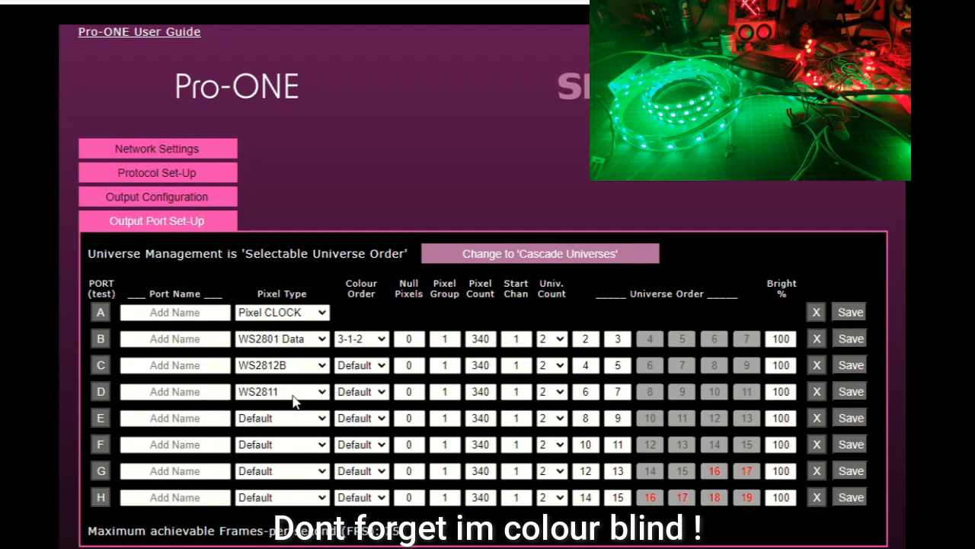
left_click(362, 393)
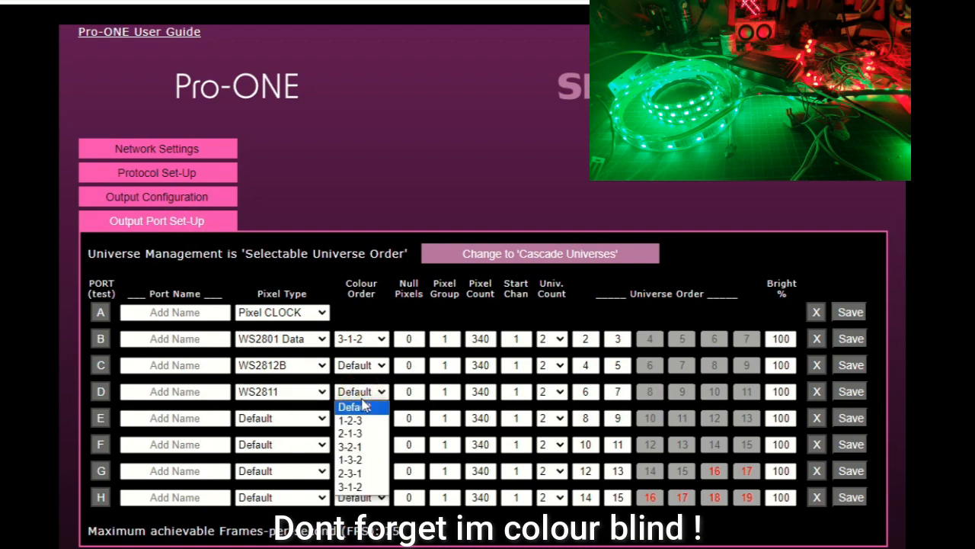
left_click(362, 487)
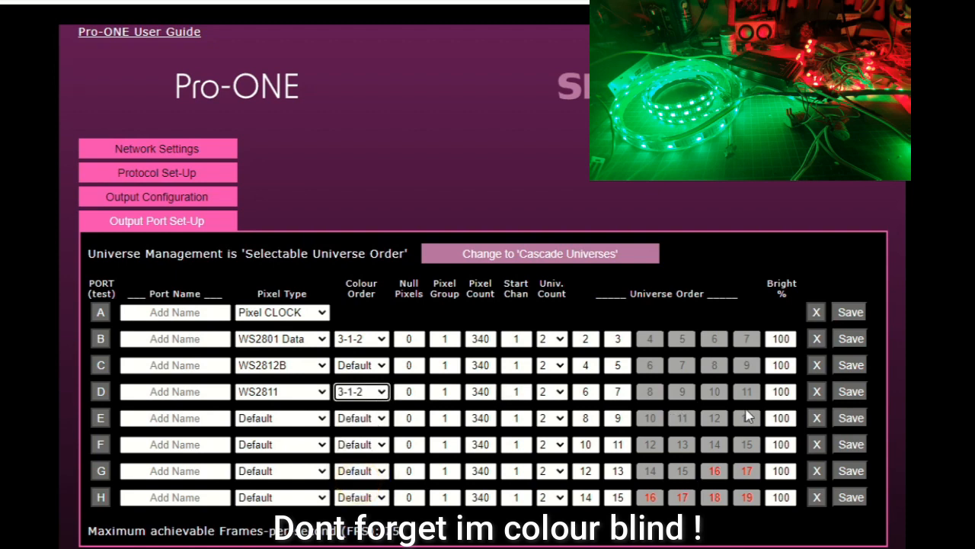
left_click(849, 395)
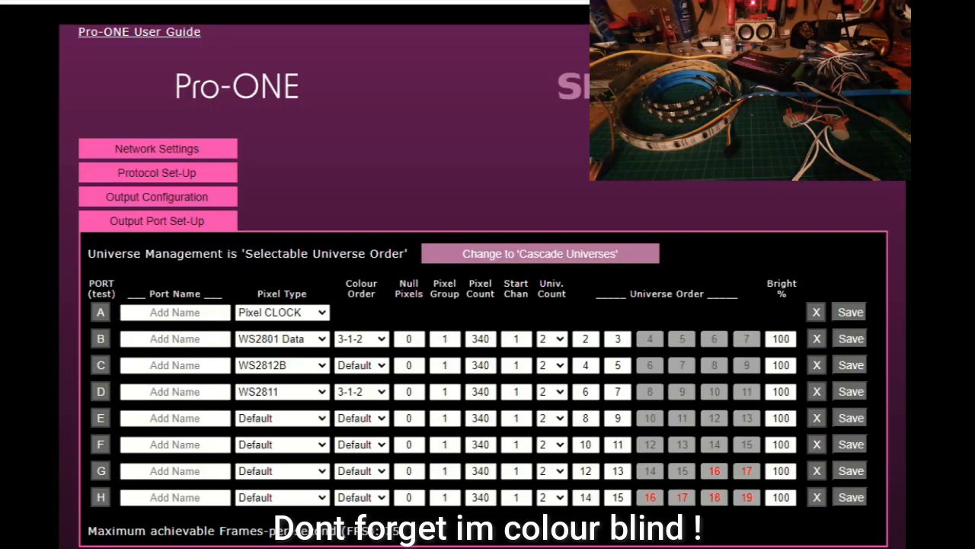
- Close the output port set-up and run GRB test 1 to check port D's 3-1-2 colour order
left_click(161, 220)
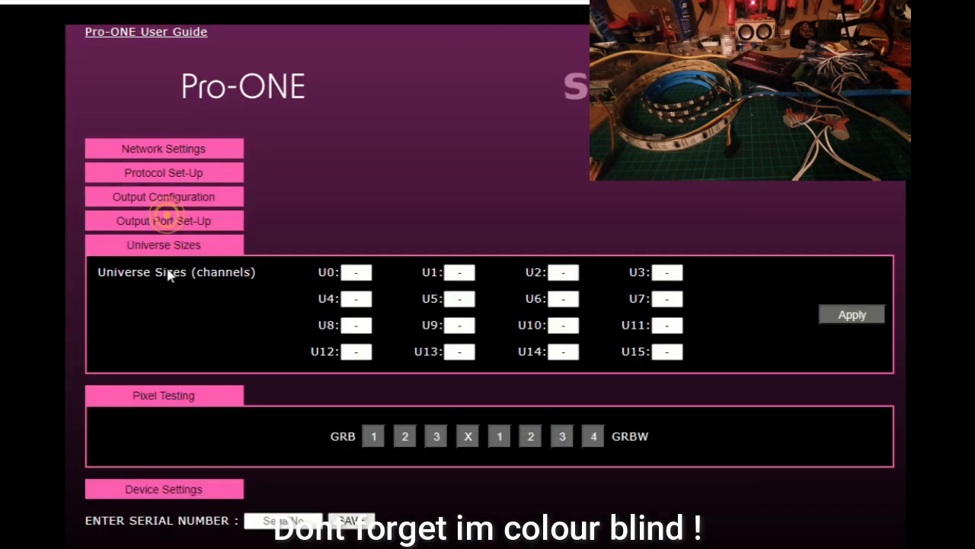
left_click(165, 244)
left_click(372, 309)
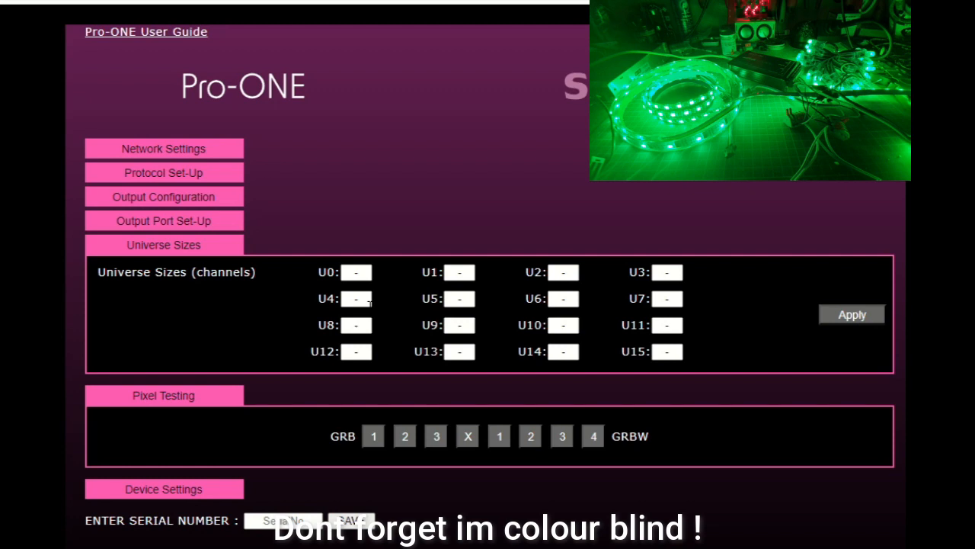
- Stop the pixel test and run GRB test 2 to compare the colours on the connected ports
left_click(200, 247)
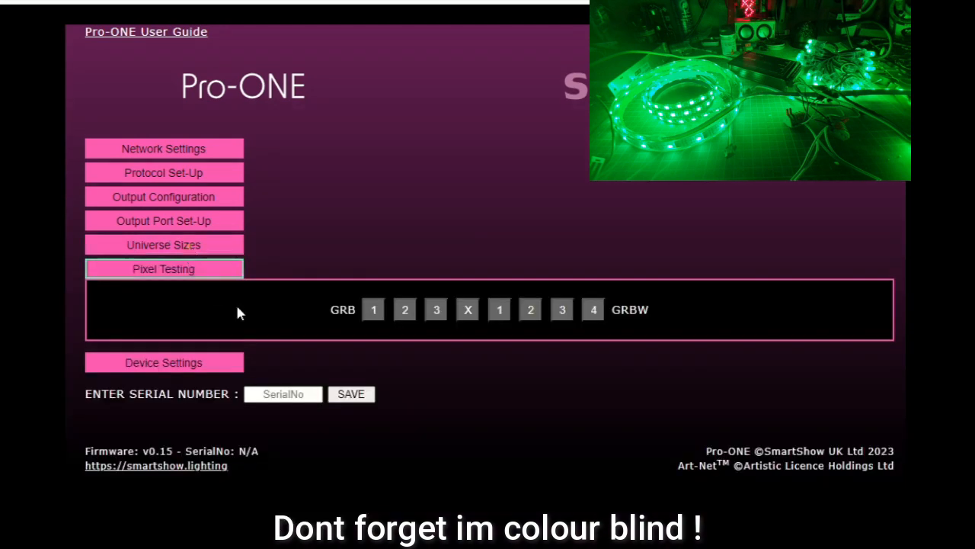
left_click(467, 309)
left_click(467, 312)
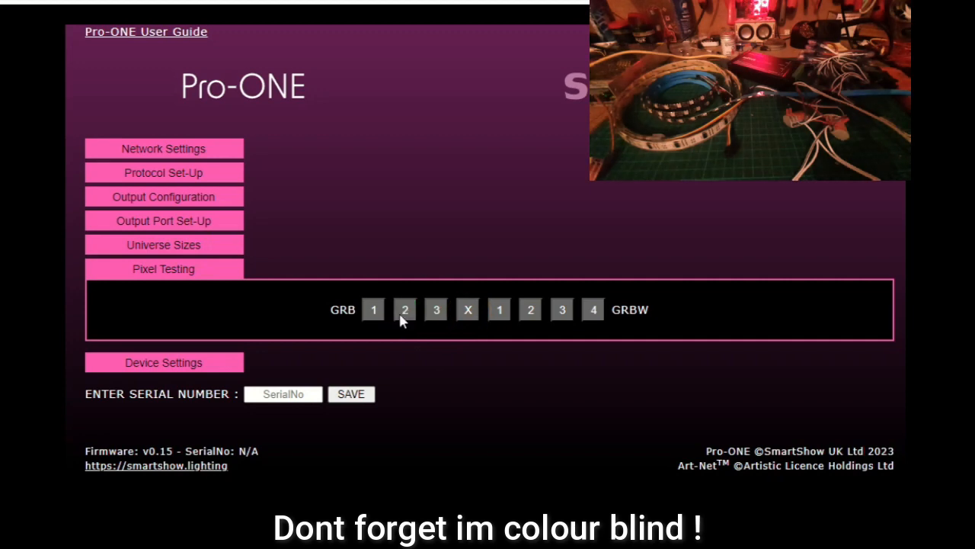
left_click(402, 313)
left_click(404, 445)
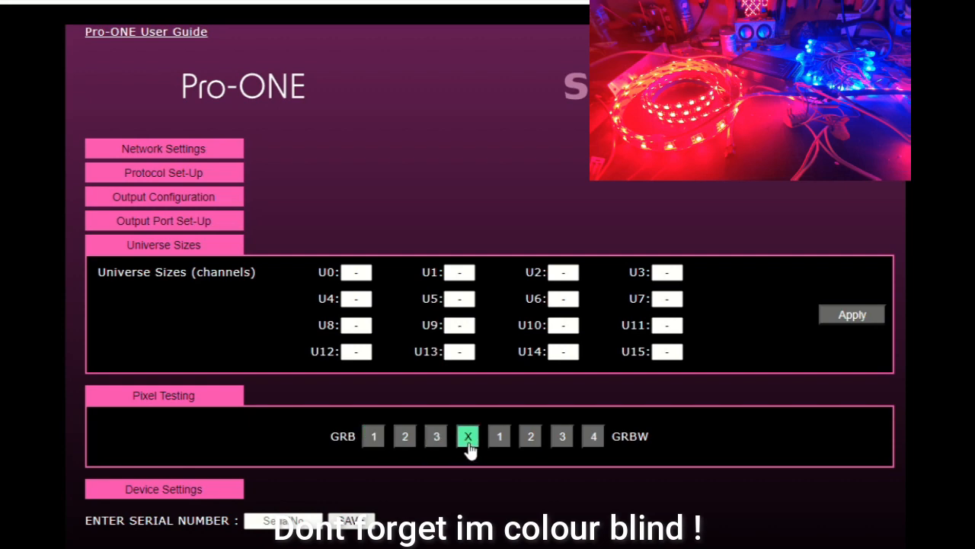
- Set port D's colour order to 3-2-1 and save the port's settings
left_click(180, 221)
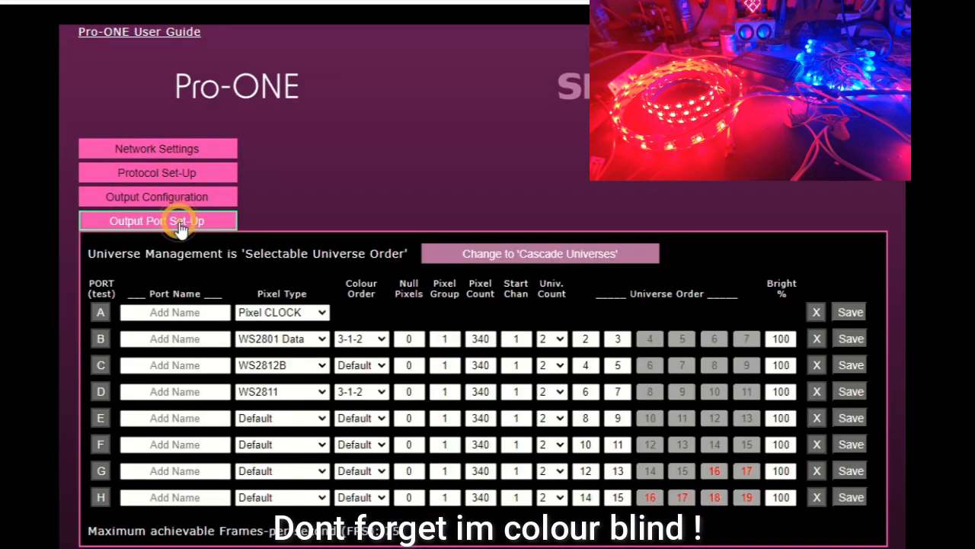
left_click(382, 392)
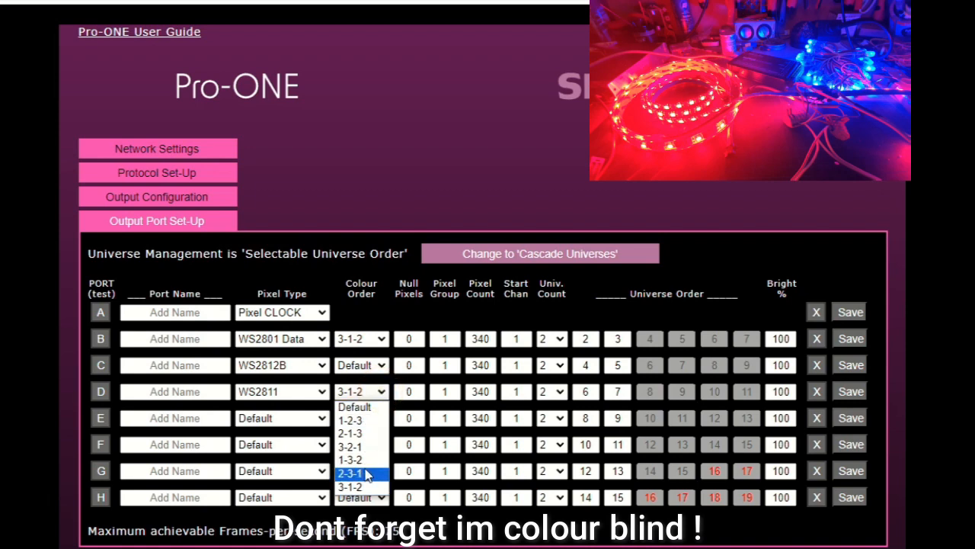
left_click(365, 447)
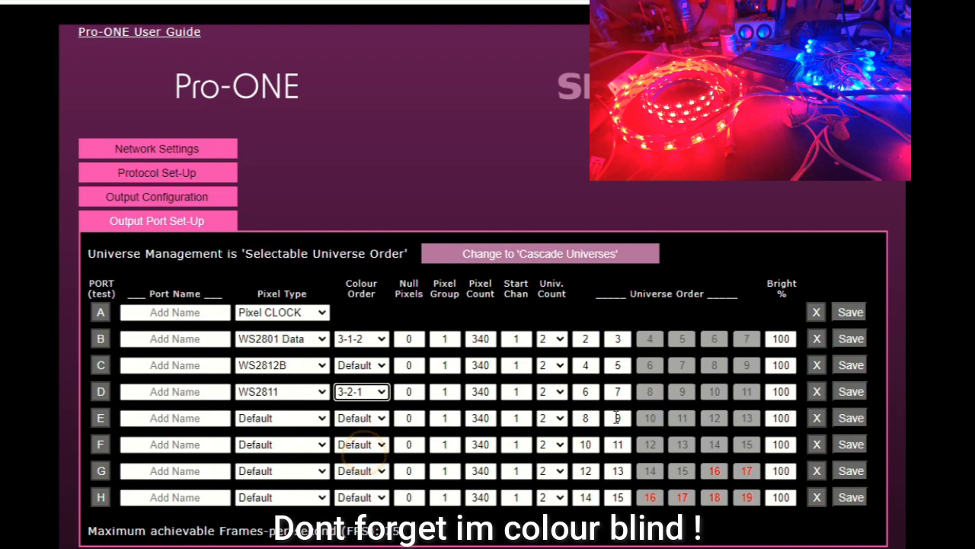
left_click(849, 392)
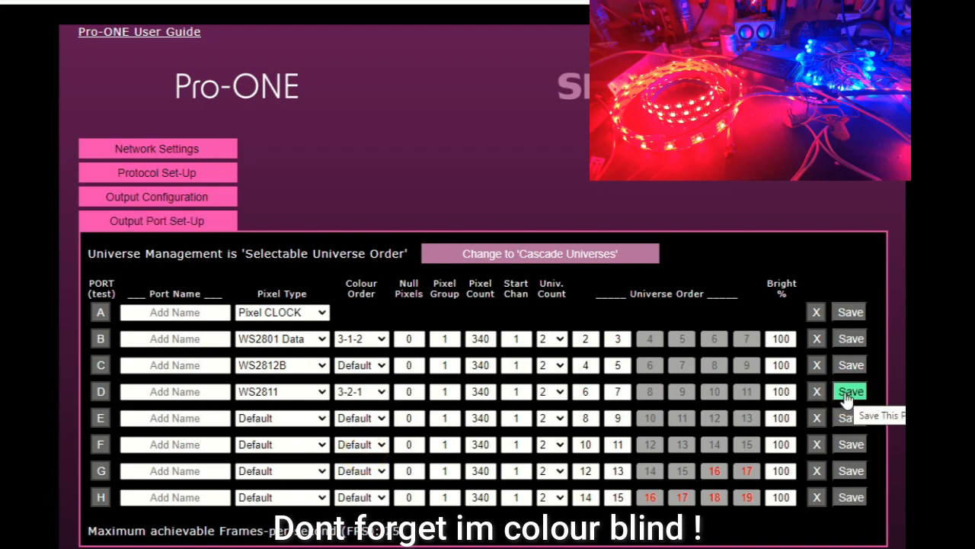
- Stop the pixel test and rerun GRB test 1 to check port D's 3-2-1 colour order
left_click(177, 223)
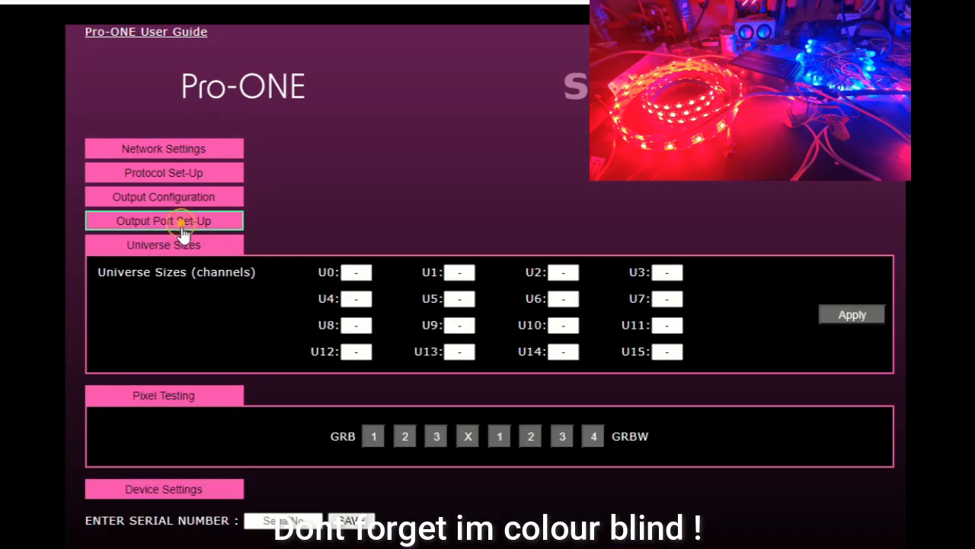
left_click(183, 246)
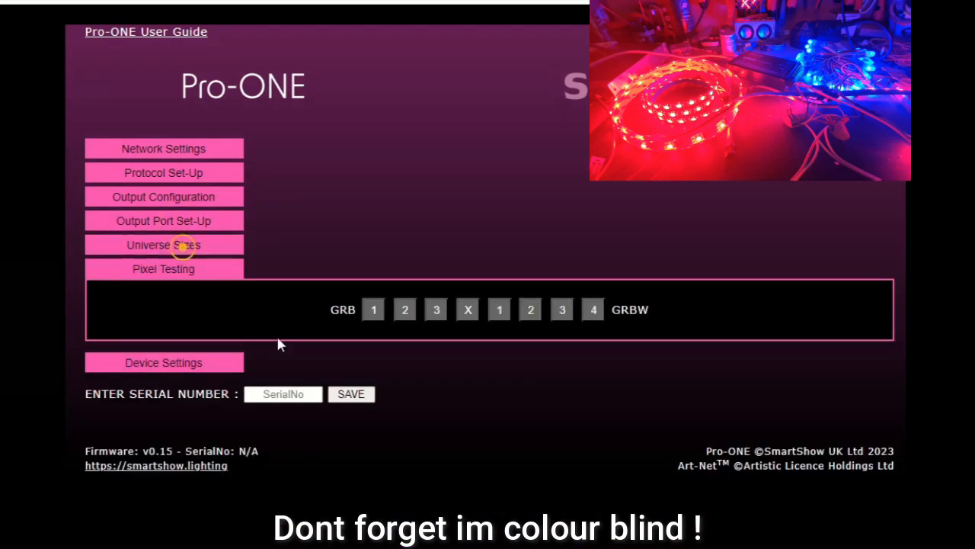
left_click(467, 313)
left_click(369, 316)
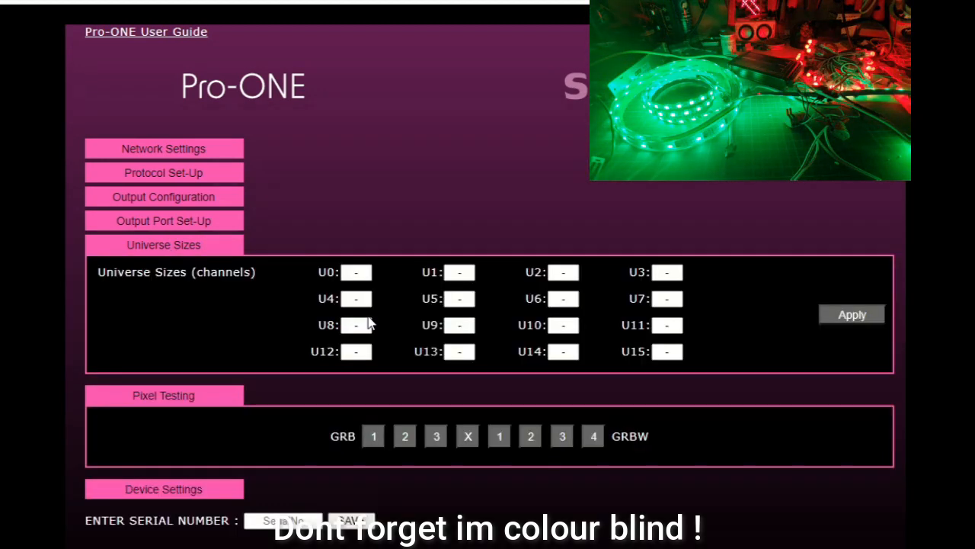
- Close the universe sizes and pixel testing sections, and look through the protocol set-up and network settings
left_click(176, 246)
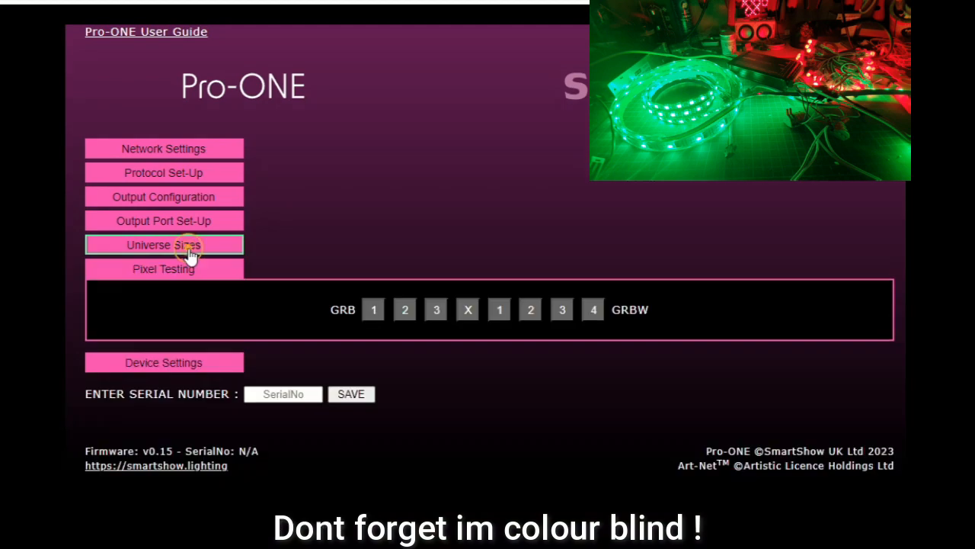
left_click(177, 274)
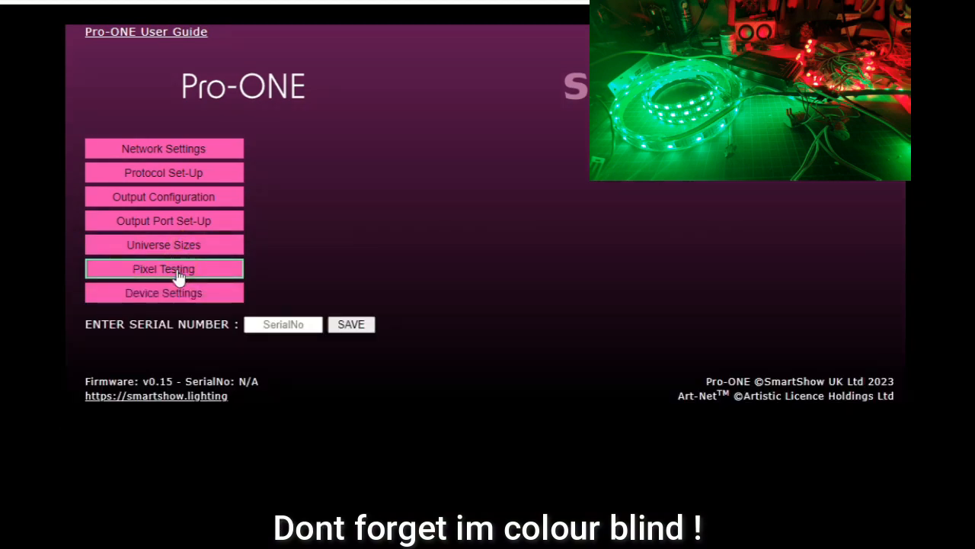
left_click(174, 175)
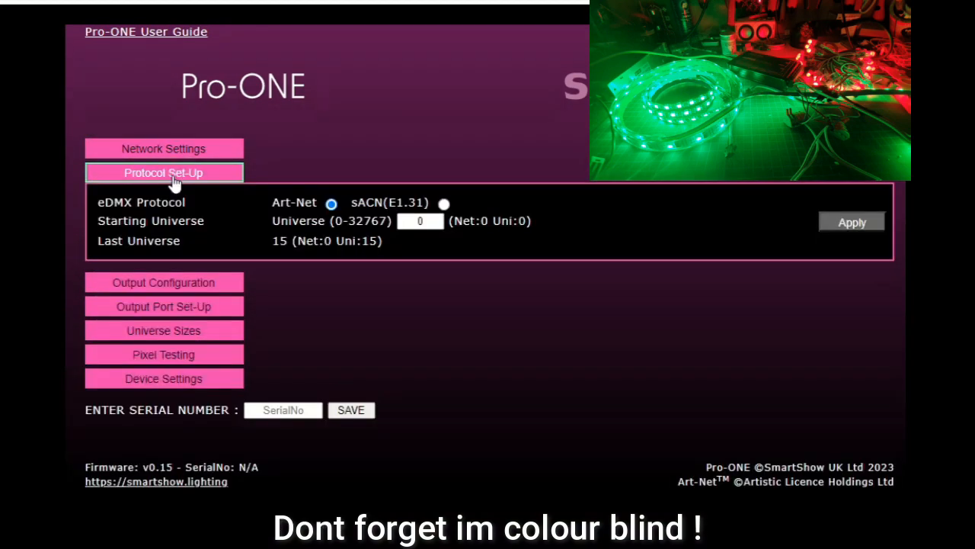
left_click(174, 153)
left_click(175, 154)
left_click(169, 173)
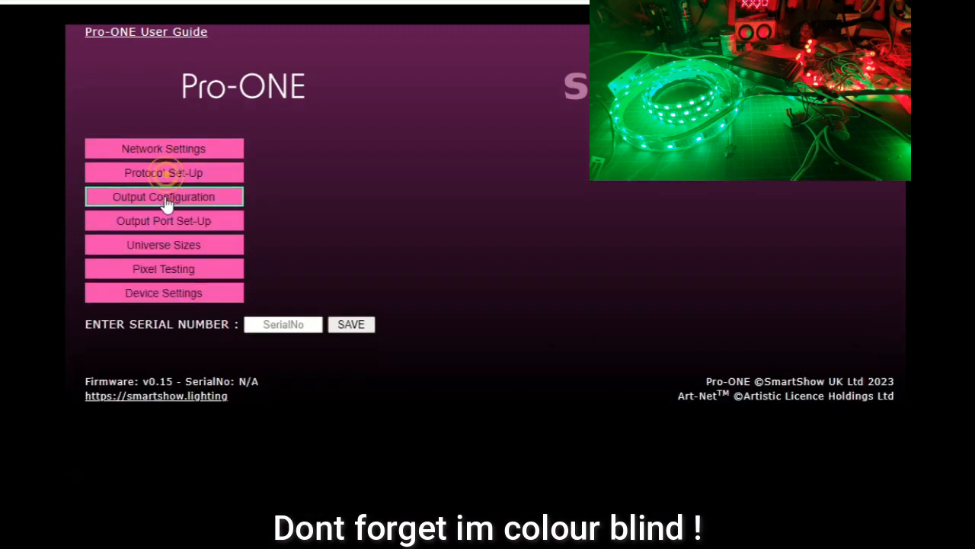
- Review the default pixel type and colour order in the output configuration, and reopen the output port set-up
left_click(164, 197)
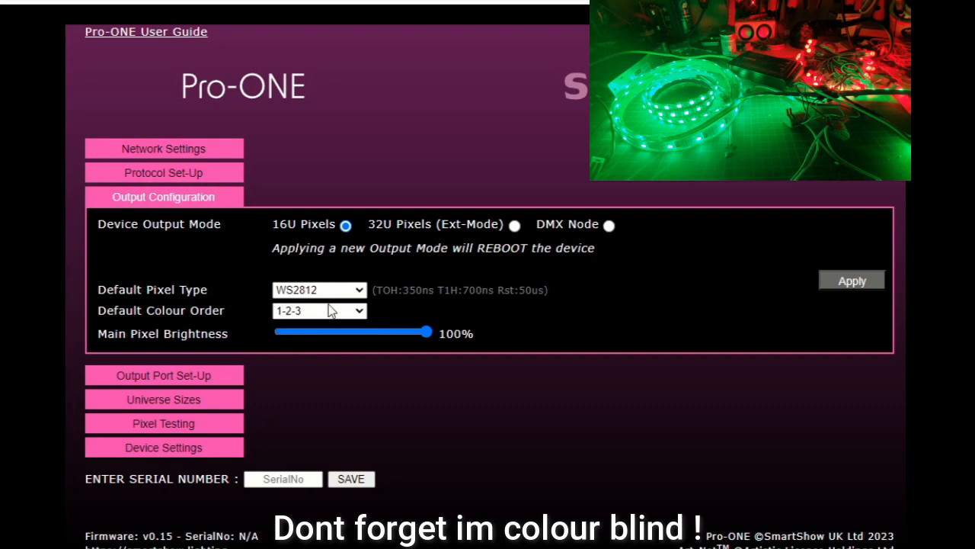
left_click(200, 196)
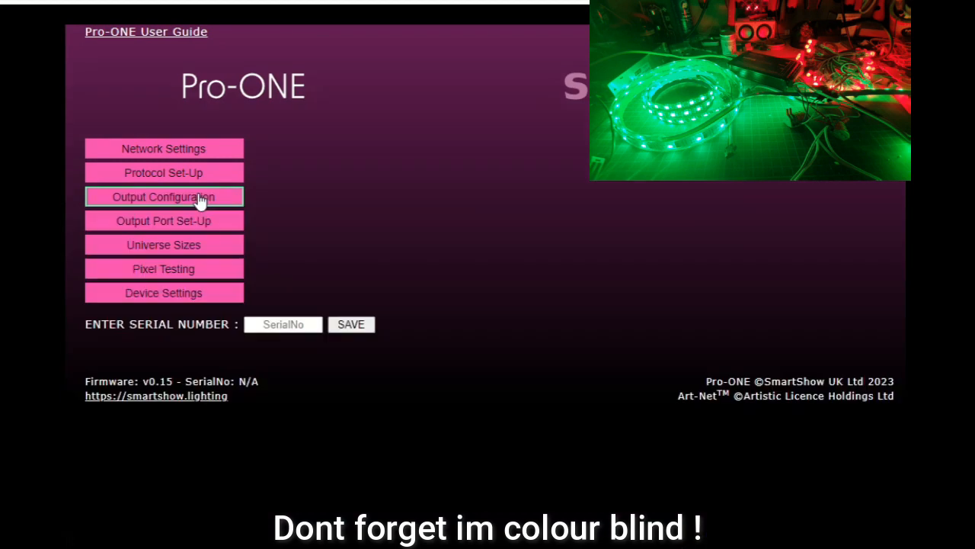
left_click(198, 223)
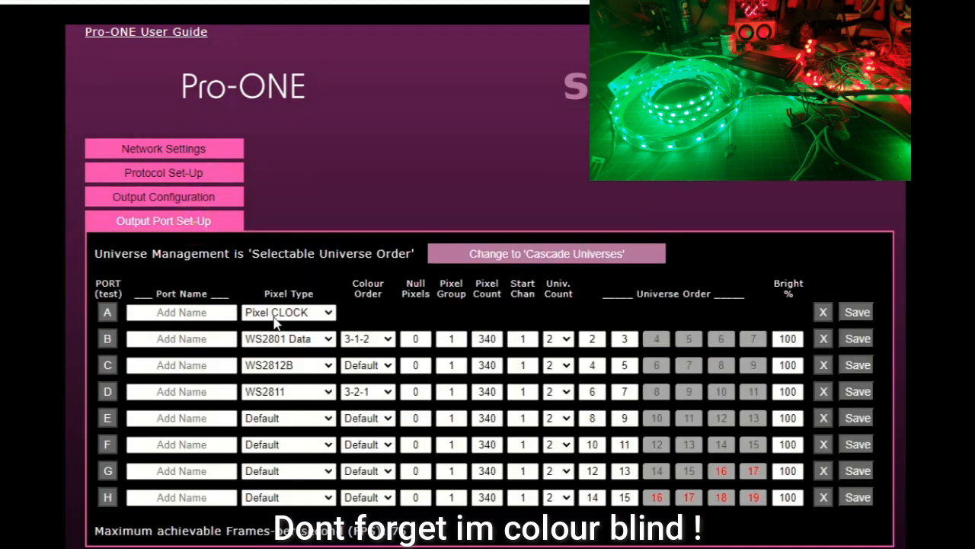
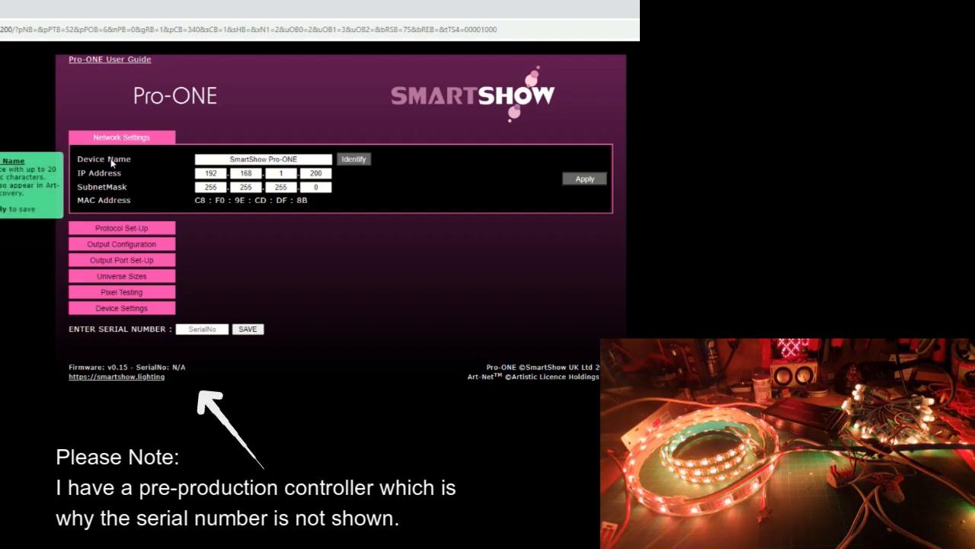
- Review the device name in the network settings and the starting universe in the protocol set-up, and close both sections
left_click_drag(315, 159, 223, 161)
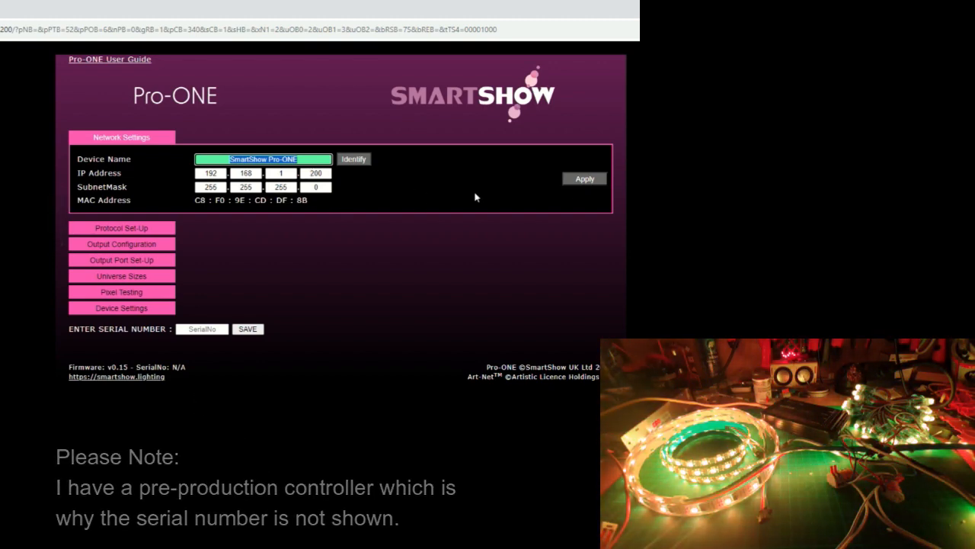
left_click(120, 138)
left_click(120, 152)
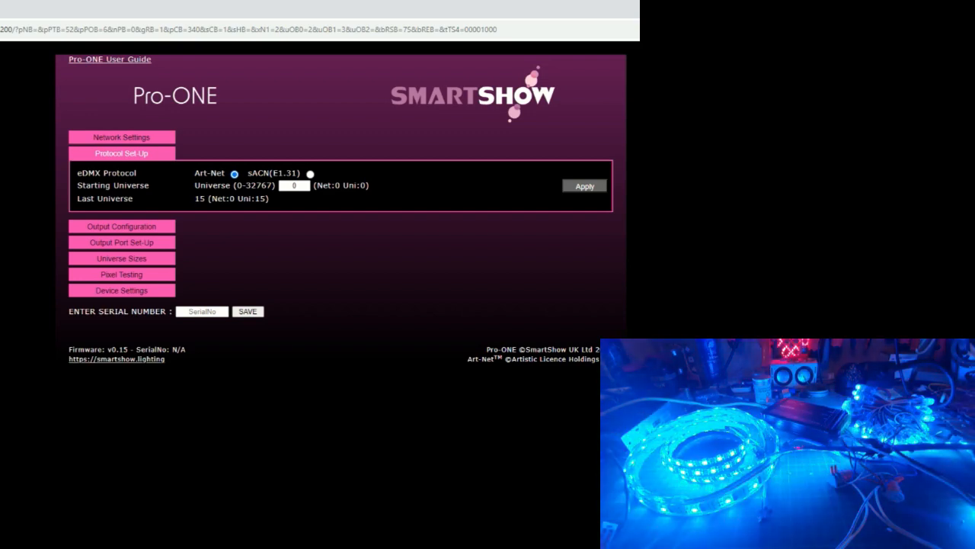
left_click(291, 187)
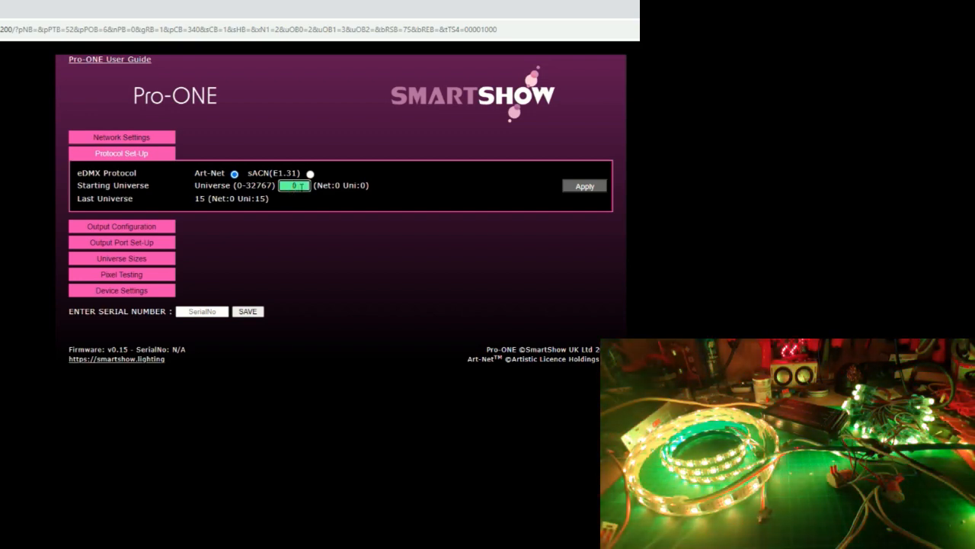
double_click(301, 186)
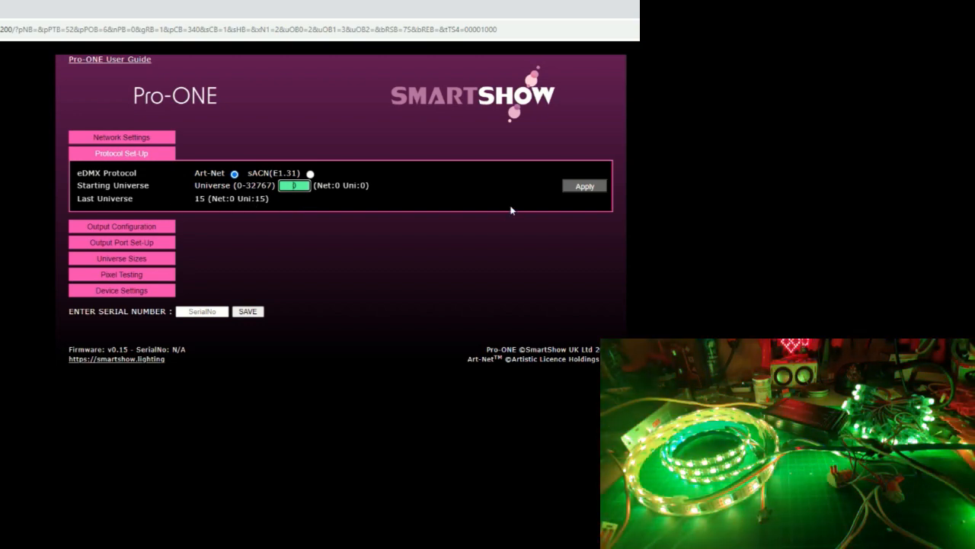
left_click(124, 155)
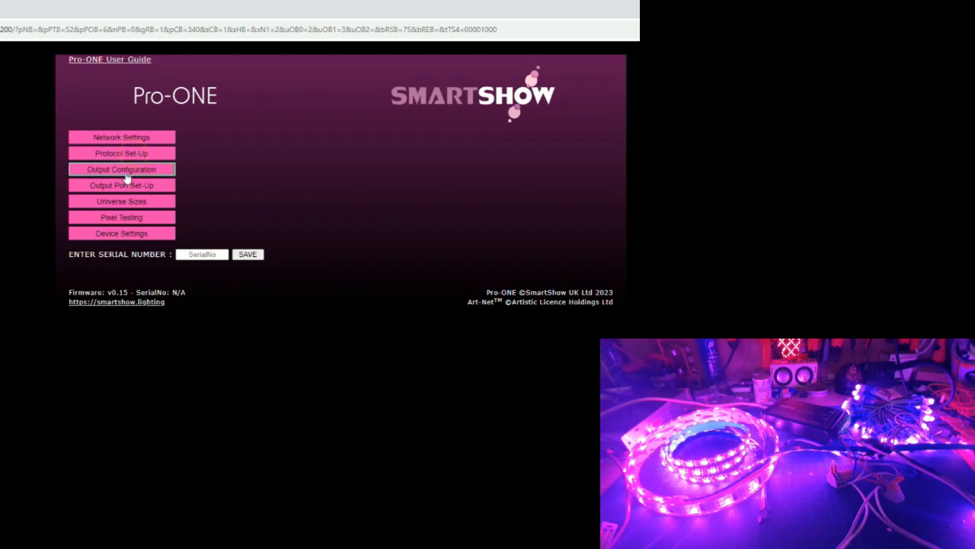
- Review the output configuration, and look through the pixel types offered for port E in the output port set-up
left_click(126, 177)
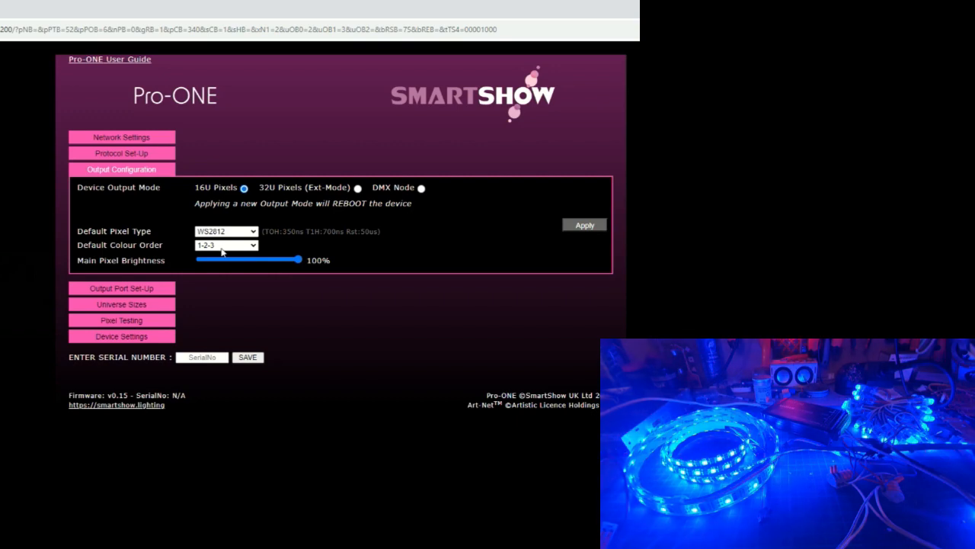
left_click(141, 171)
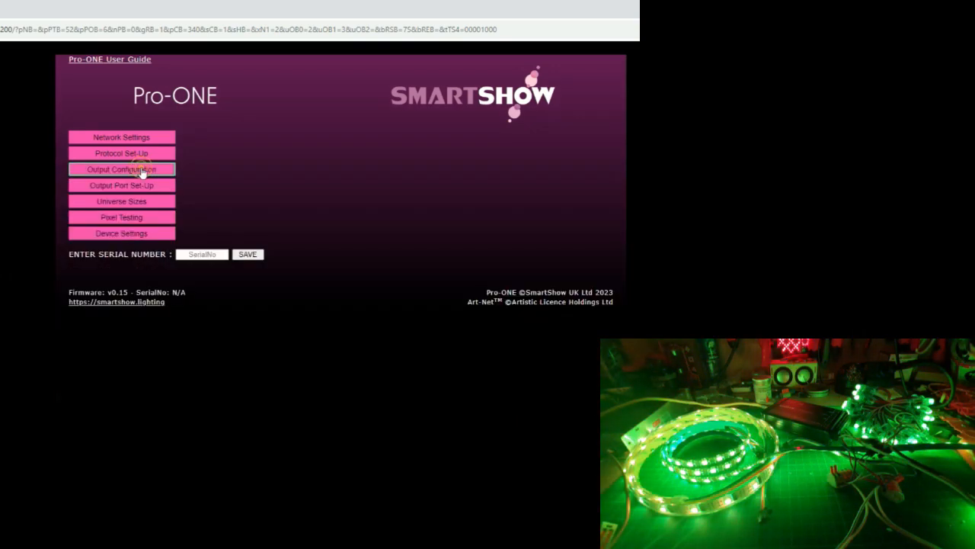
left_click(137, 186)
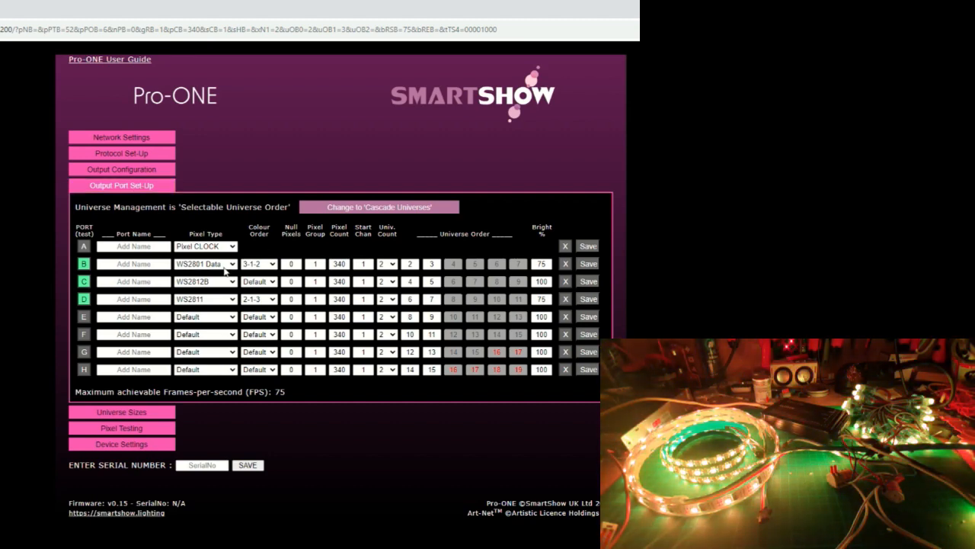
left_click(232, 317)
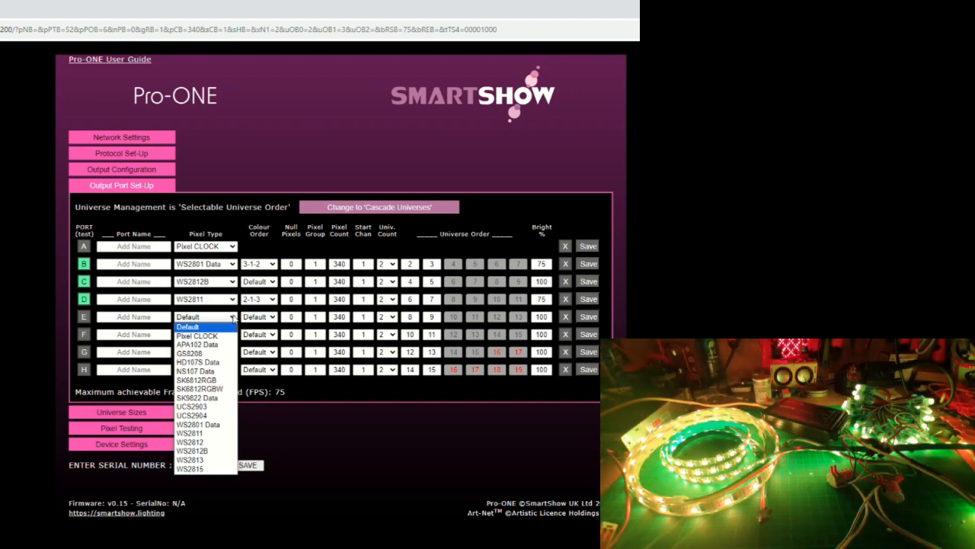
left_click(232, 319)
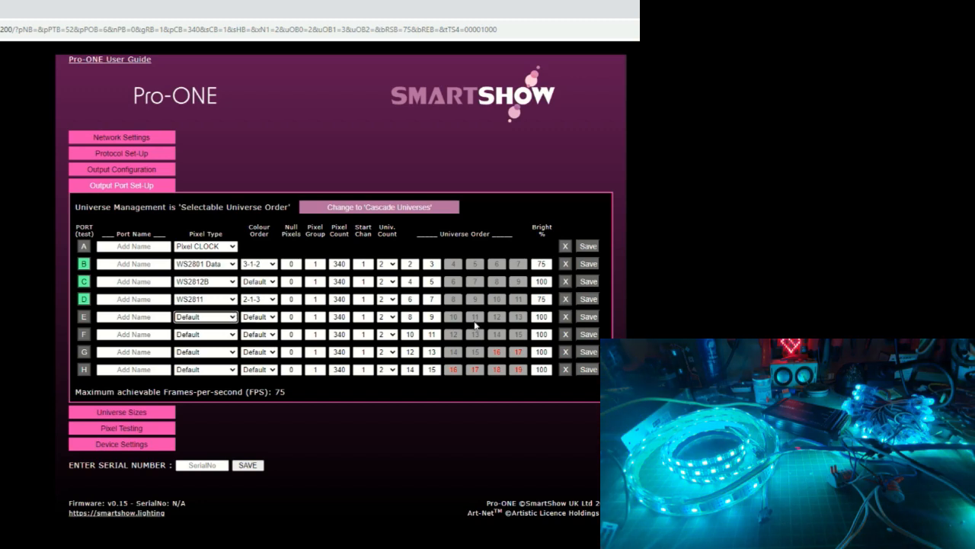
- Switch universe management to Cascade Universes and back to Selectable Universe Order, and close the output port set-up
left_click(415, 208)
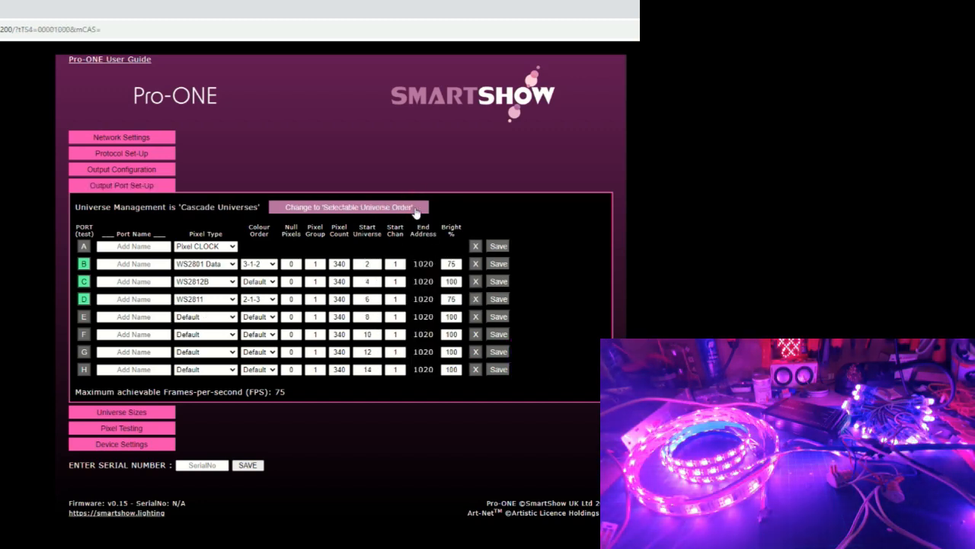
left_click(415, 209)
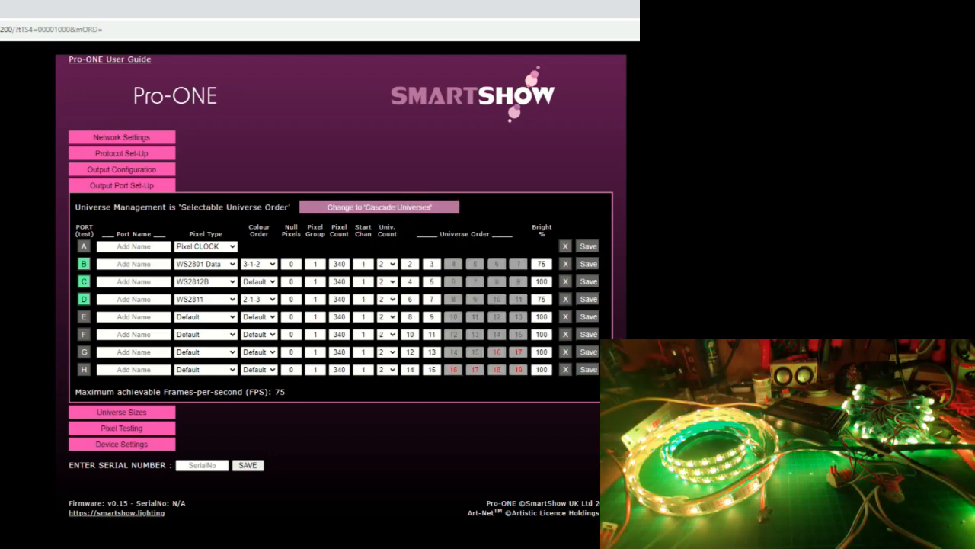
left_click(126, 185)
- Review the universe sizes and pixel testing sections, closing each one after viewing
left_click(130, 202)
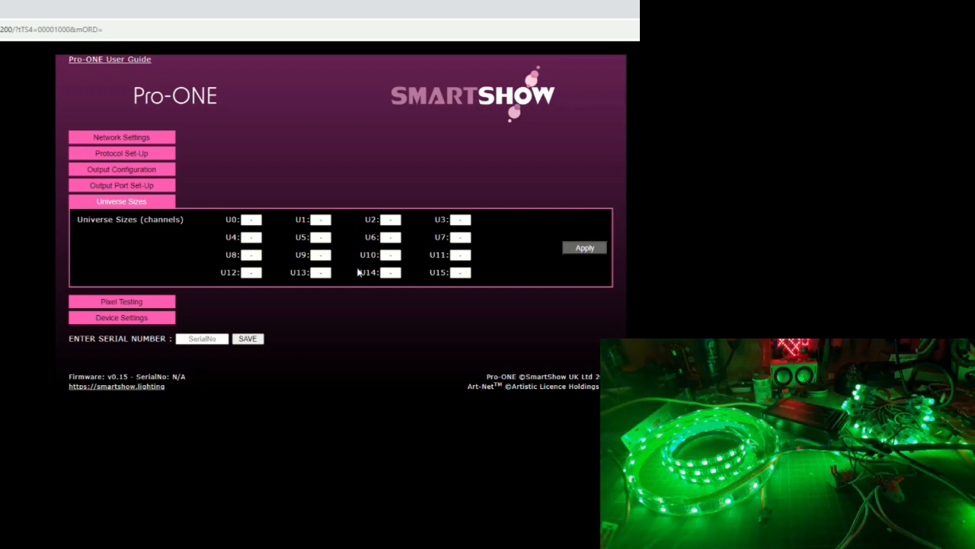
left_click(129, 202)
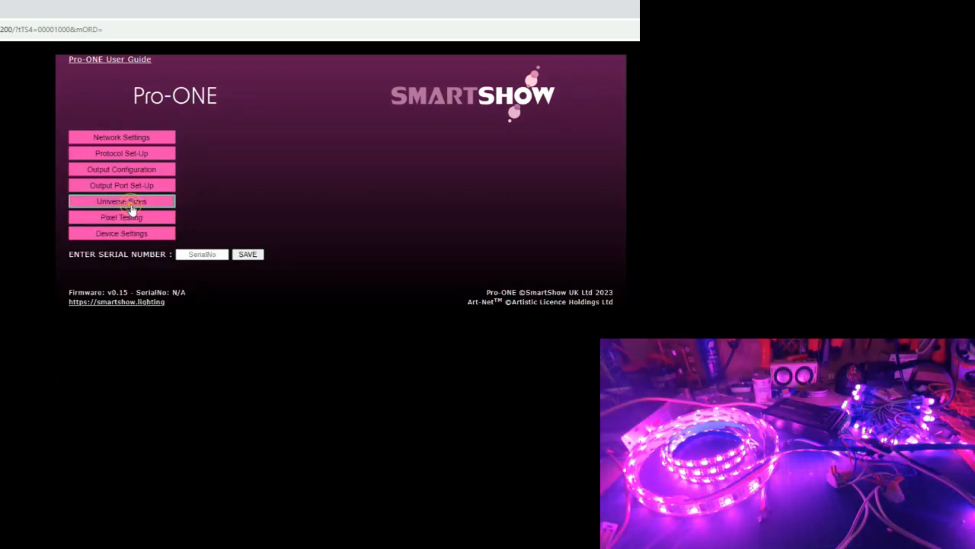
left_click(132, 219)
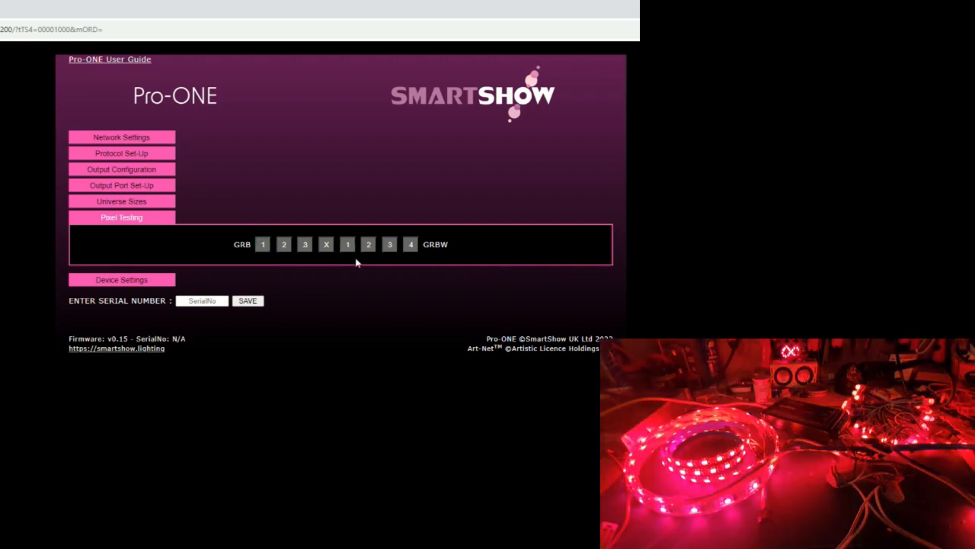
left_click(125, 219)
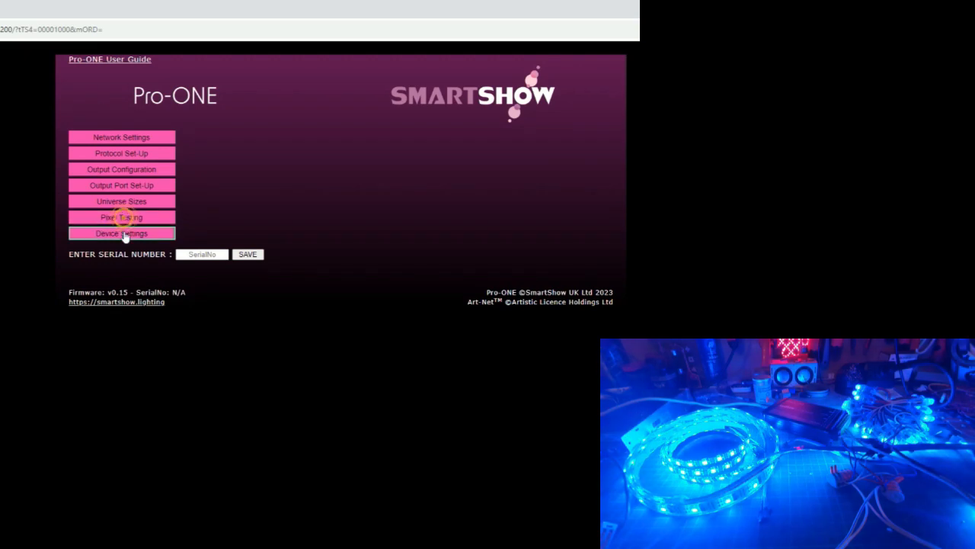
- Turn off the tool-tips in the device settings, apply the change, and close the pixel testing section
left_click(122, 232)
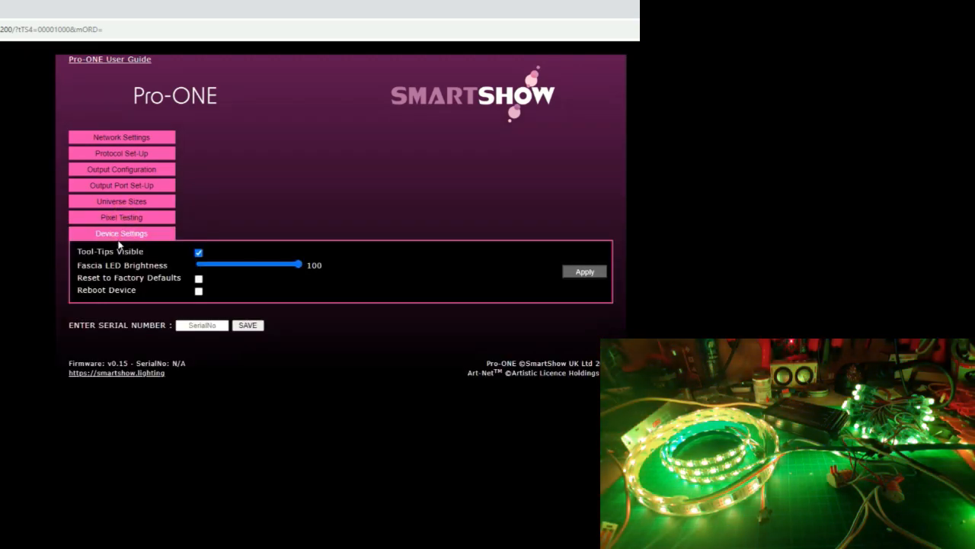
left_click(199, 252)
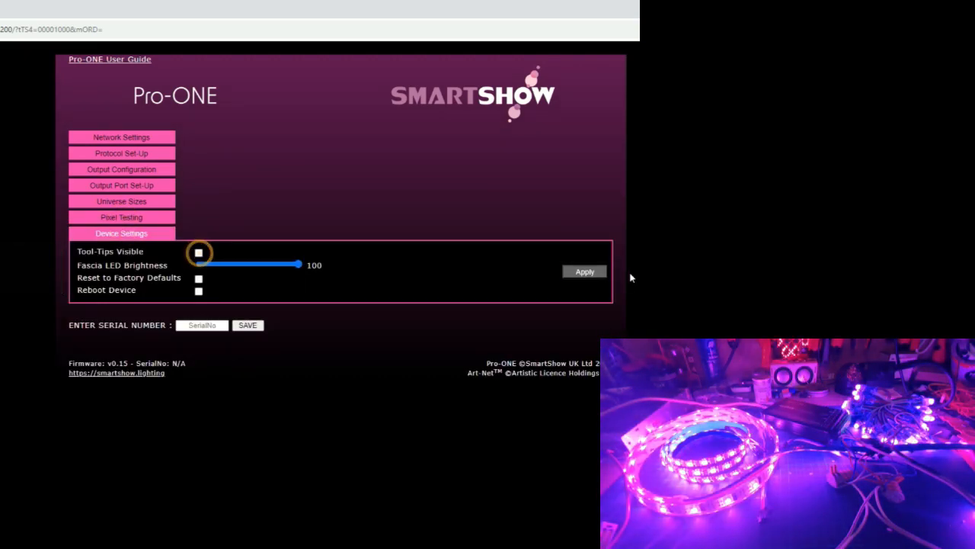
left_click(585, 271)
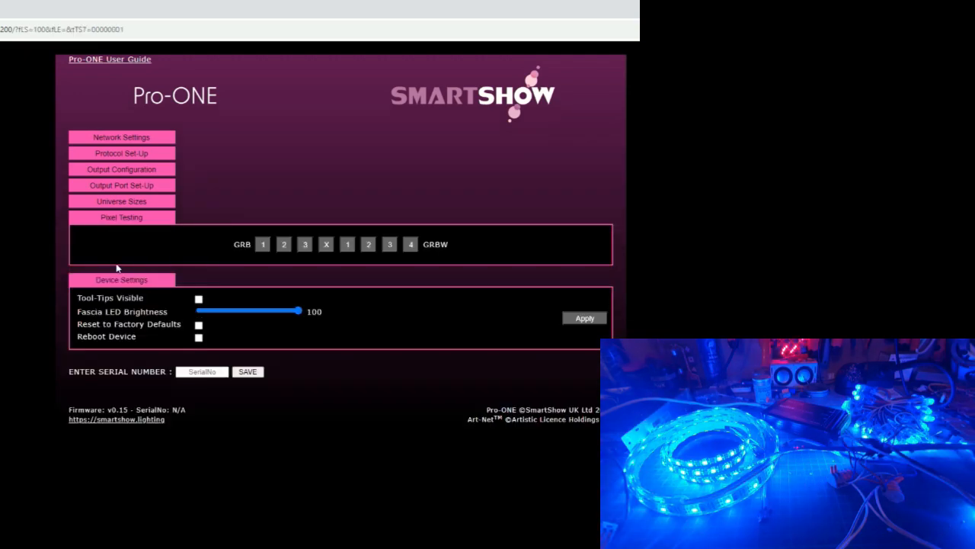
left_click(131, 218)
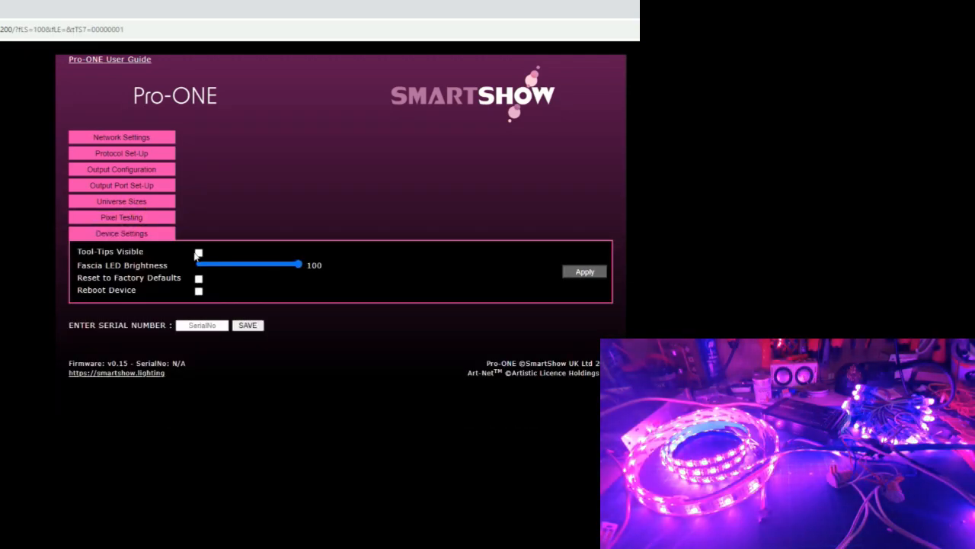
- Make the tool-tips visible again, apply the change, and collapse the pixel testing section
left_click(197, 254)
left_click(579, 274)
left_click(139, 218)
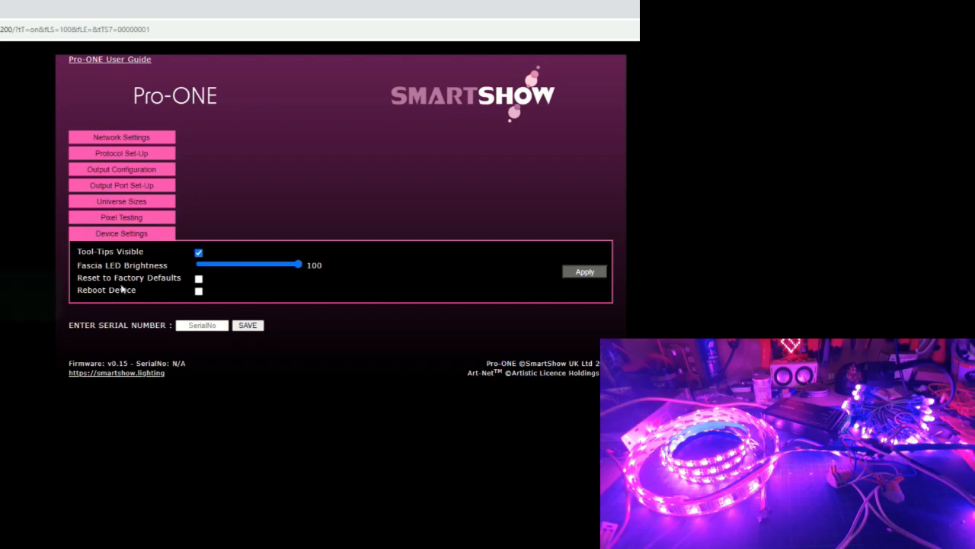
- Look at the pixel testing and universe sizes sections once more, and close all sections including the device settings
left_click(127, 221)
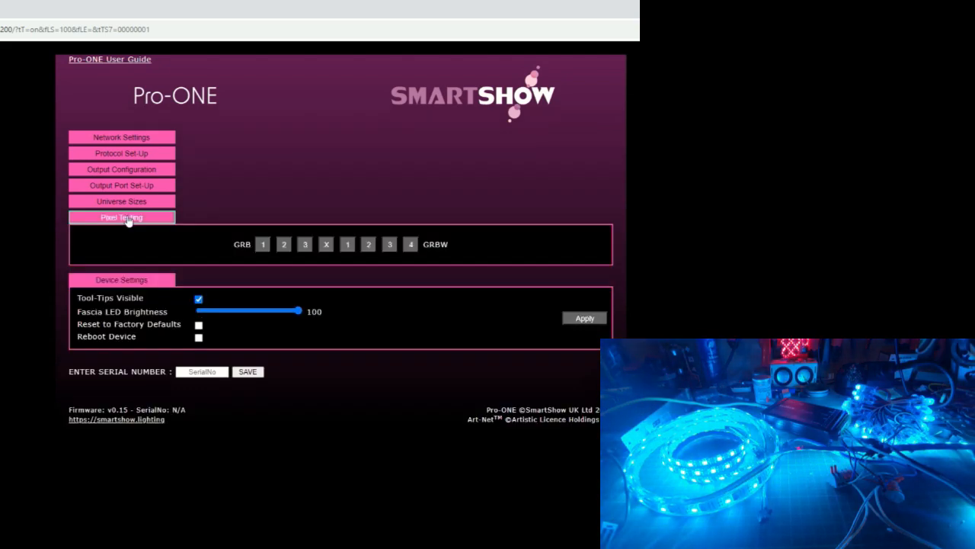
left_click(128, 220)
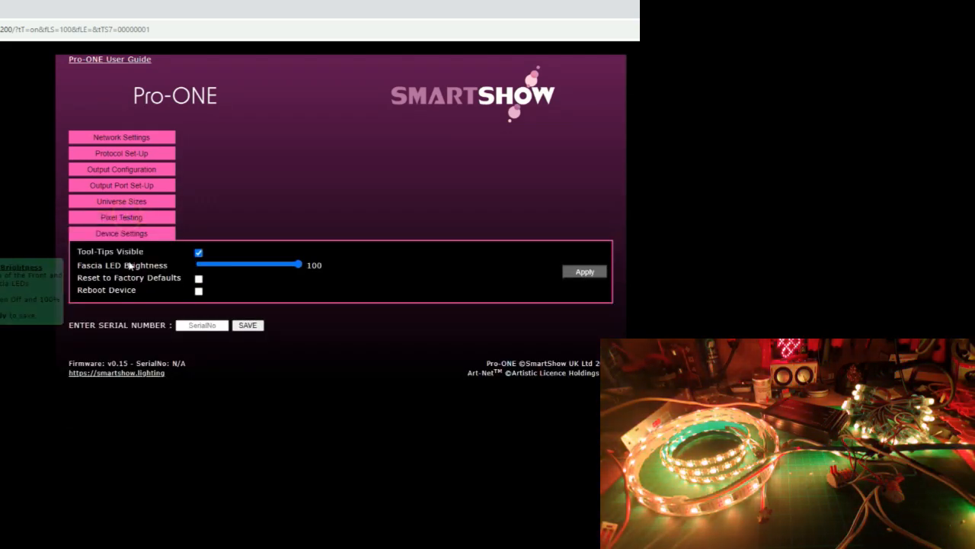
left_click(140, 204)
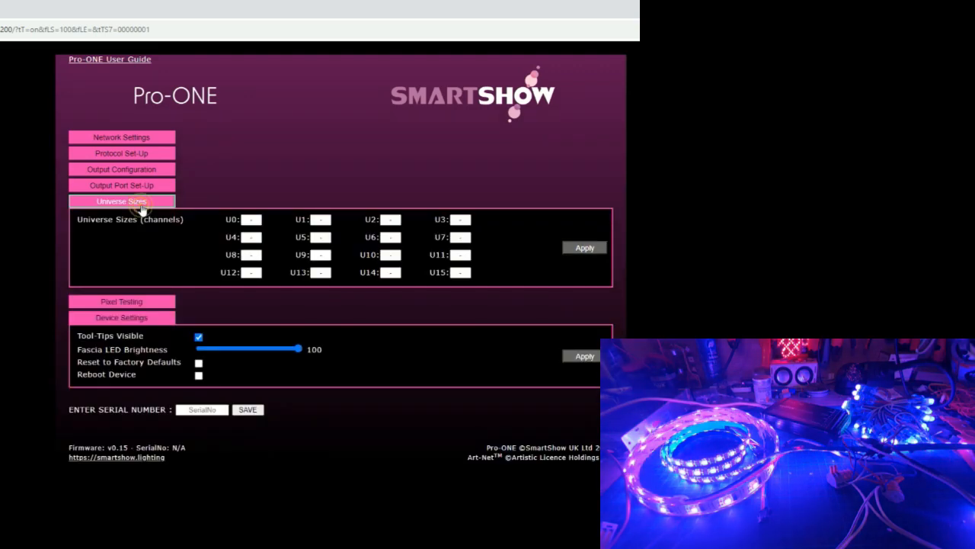
left_click(142, 205)
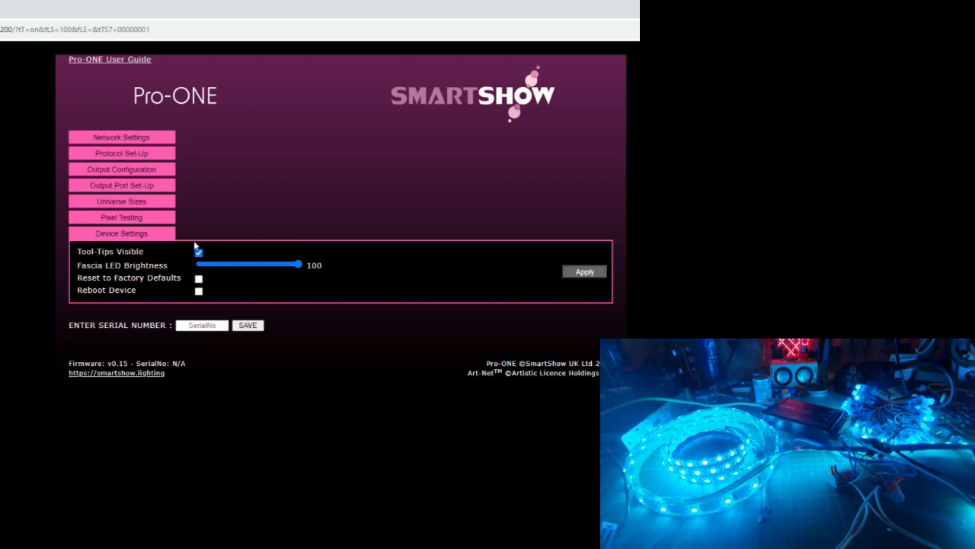
left_click(133, 233)
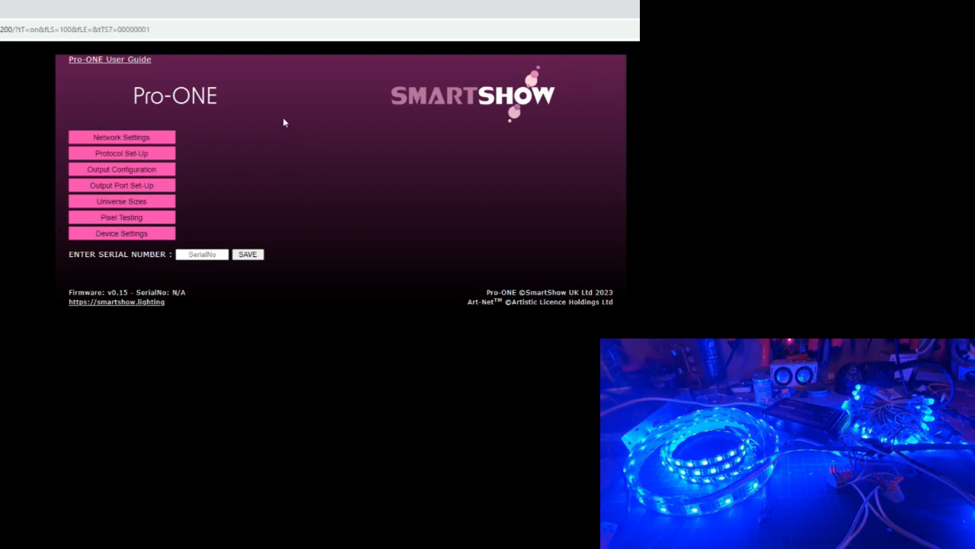
- Open the Pro-ONE User Guide, examine its connection, output configuration and port set-up information, and close the guide
left_click(111, 61)
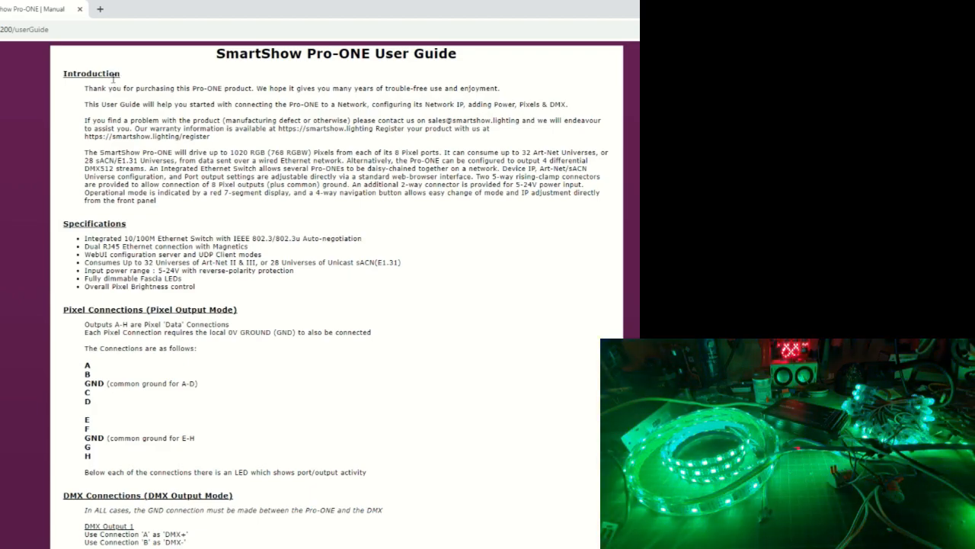
scroll(240, 250, "down", 15)
scroll(243, 248, "down", 15)
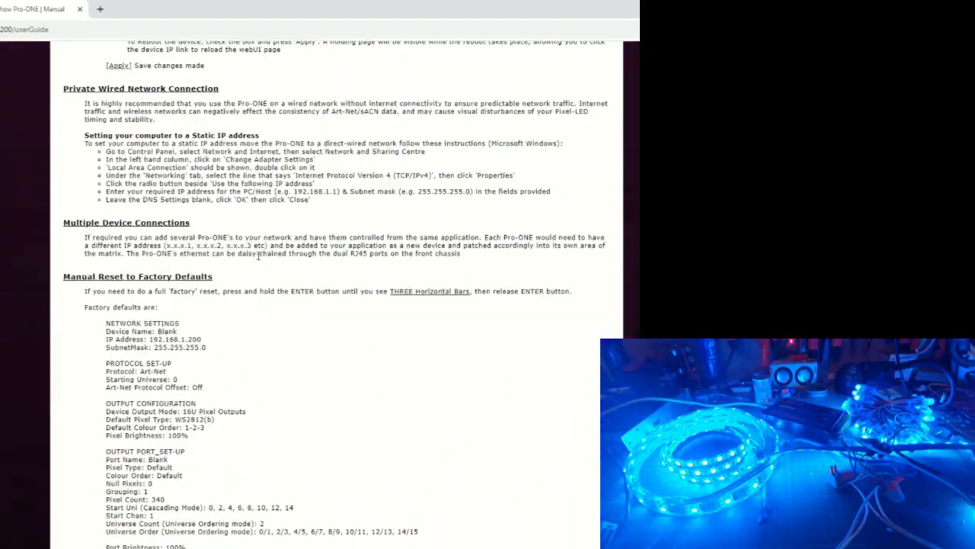
scroll(259, 257, "down", 12)
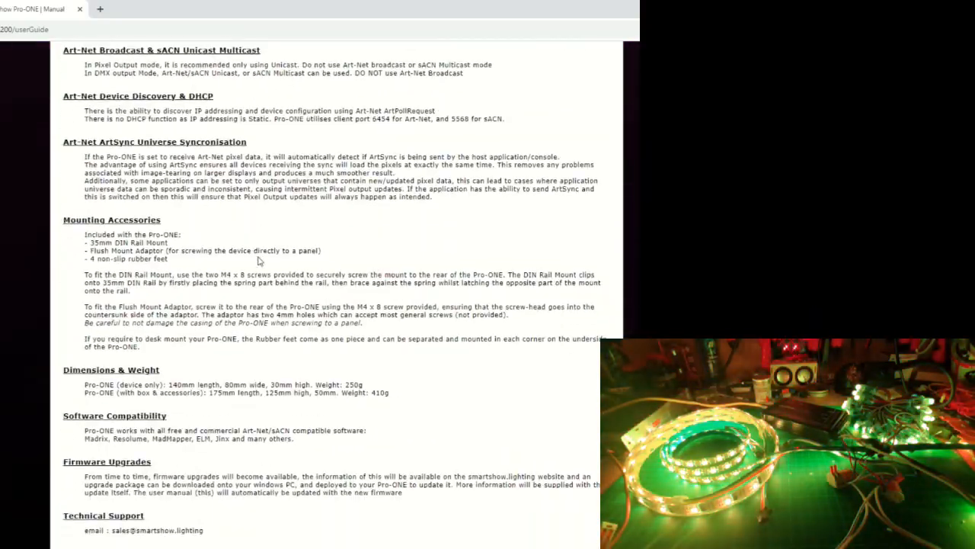
scroll(258, 260, "up", 15)
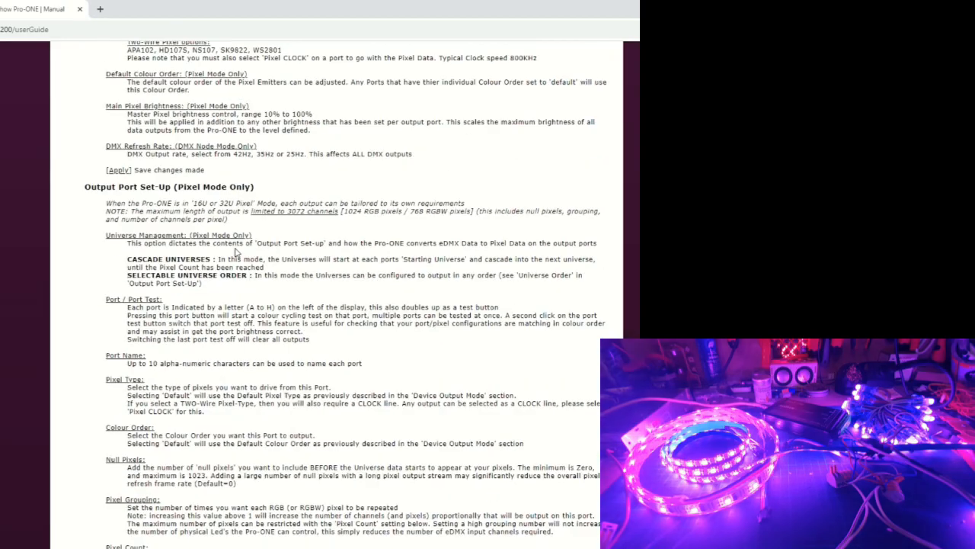
scroll(236, 251, "up", 15)
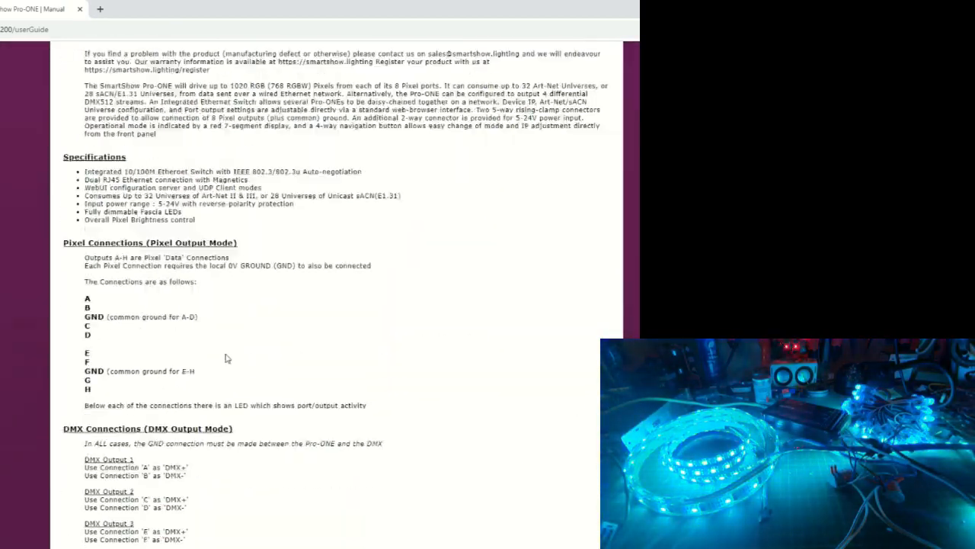
scroll(229, 354, "down", 15)
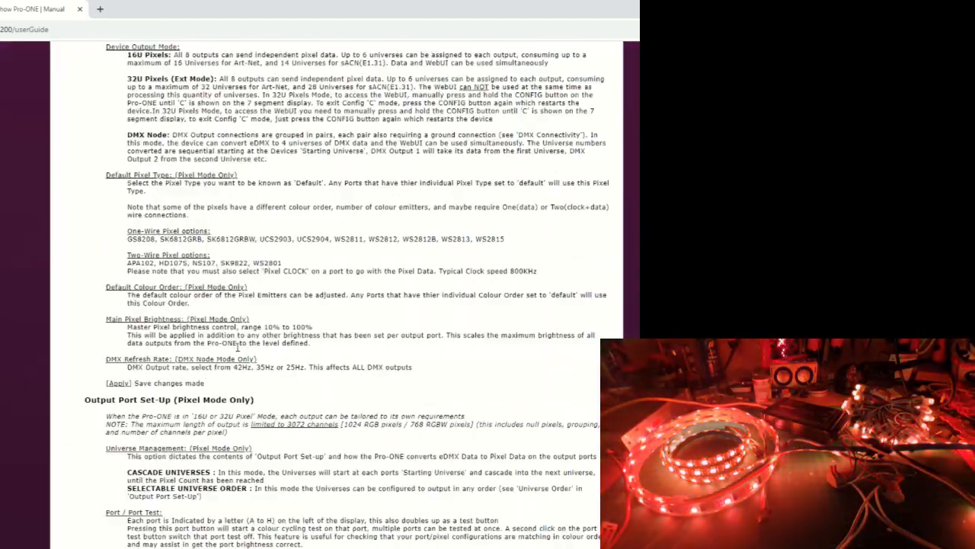
scroll(240, 344, "up", 3)
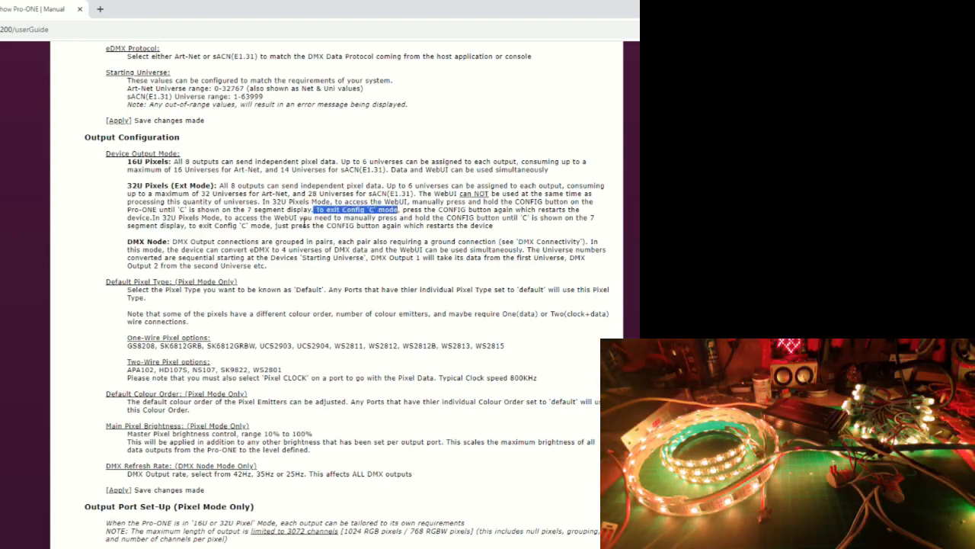
scroll(265, 218, "up", 15)
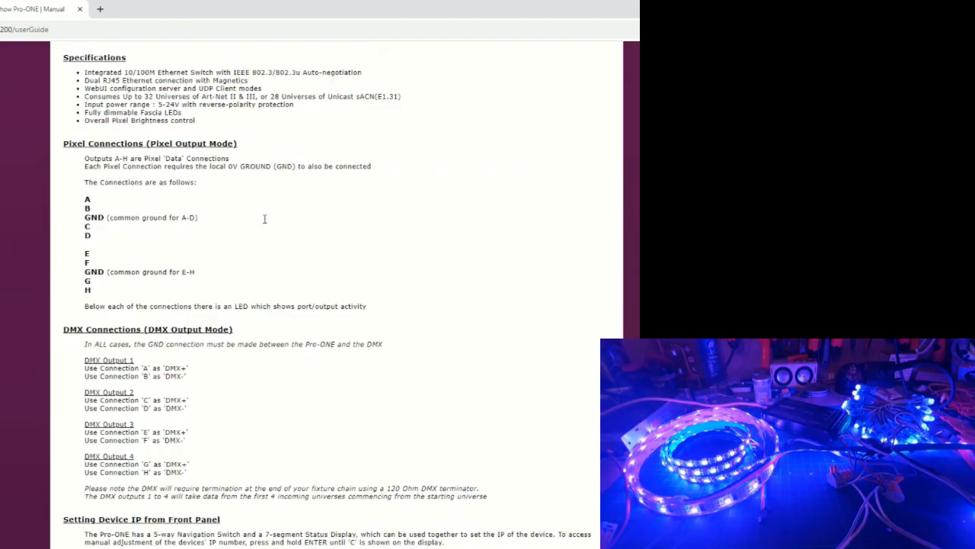
scroll(264, 219, "up", 3)
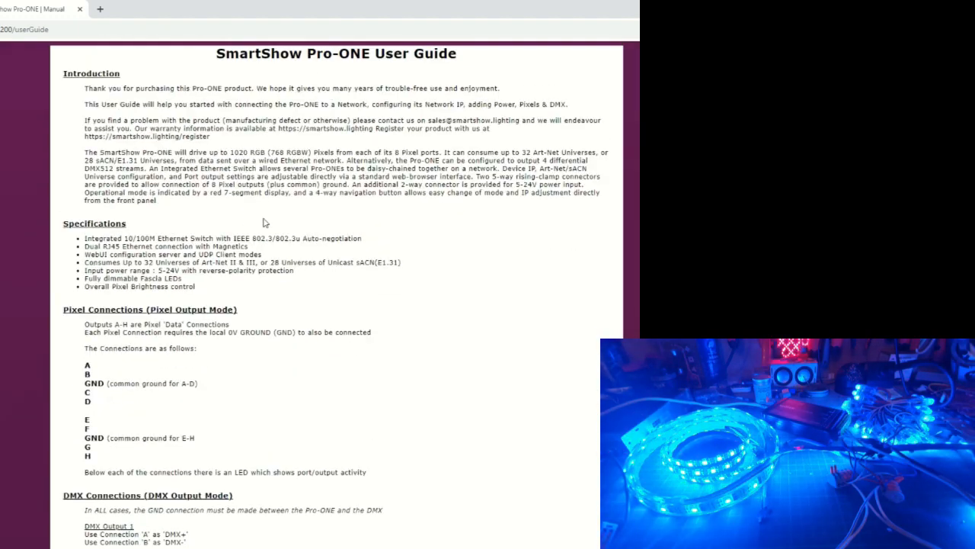
left_click(80, 10)
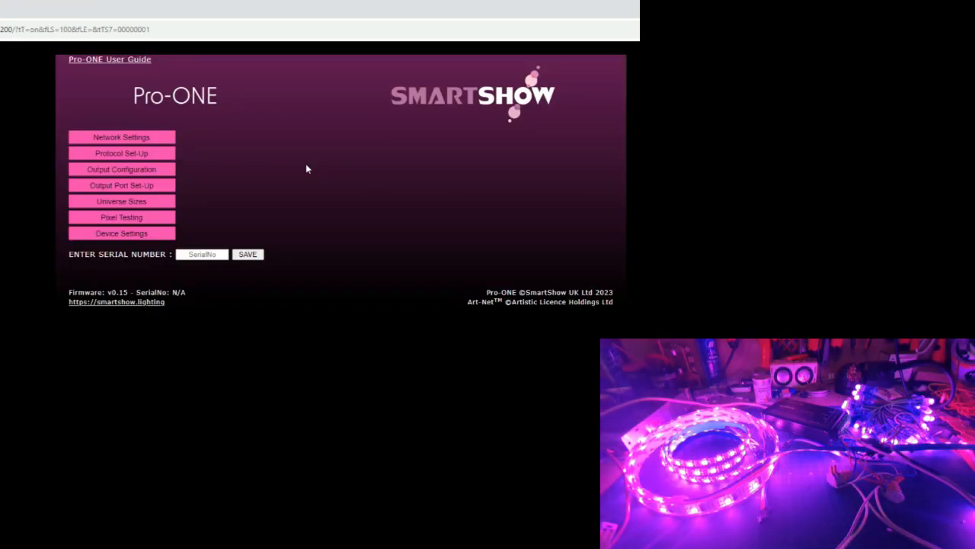
left_click(306, 163)
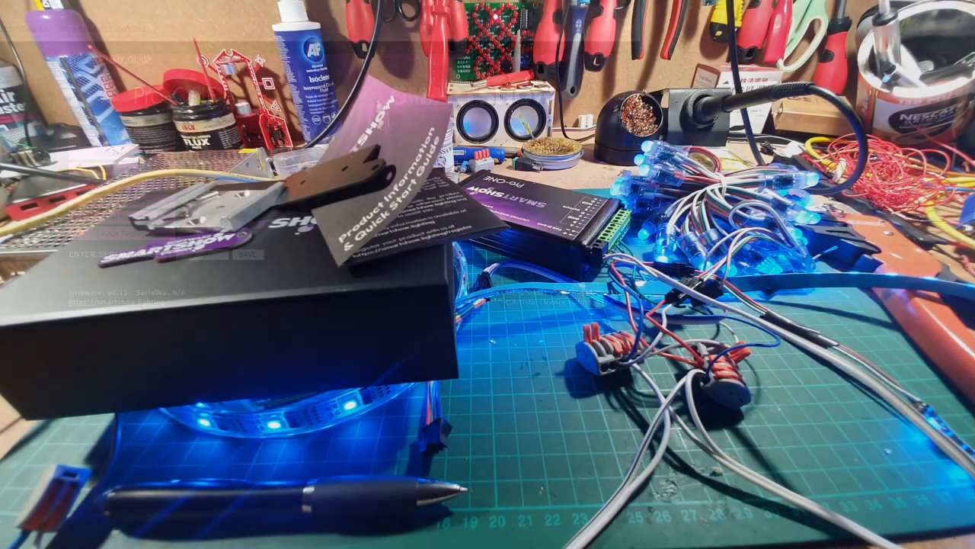